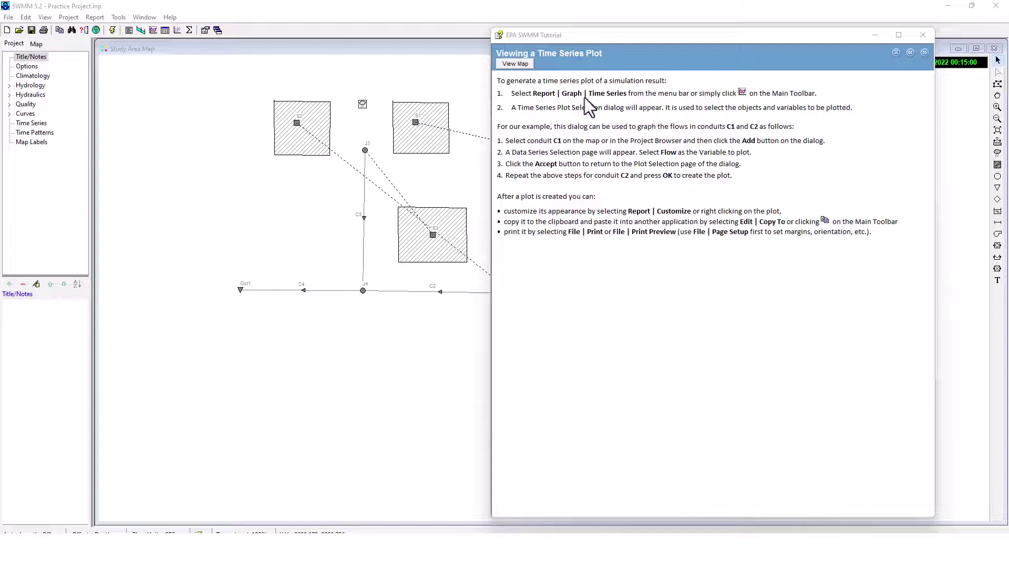
# Start a time series plot and add the Flow of link C1 as its first data series
pyautogui.click(153, 31)
pyautogui.moveTo(503, 178); pyautogui.dragTo(395, 87)
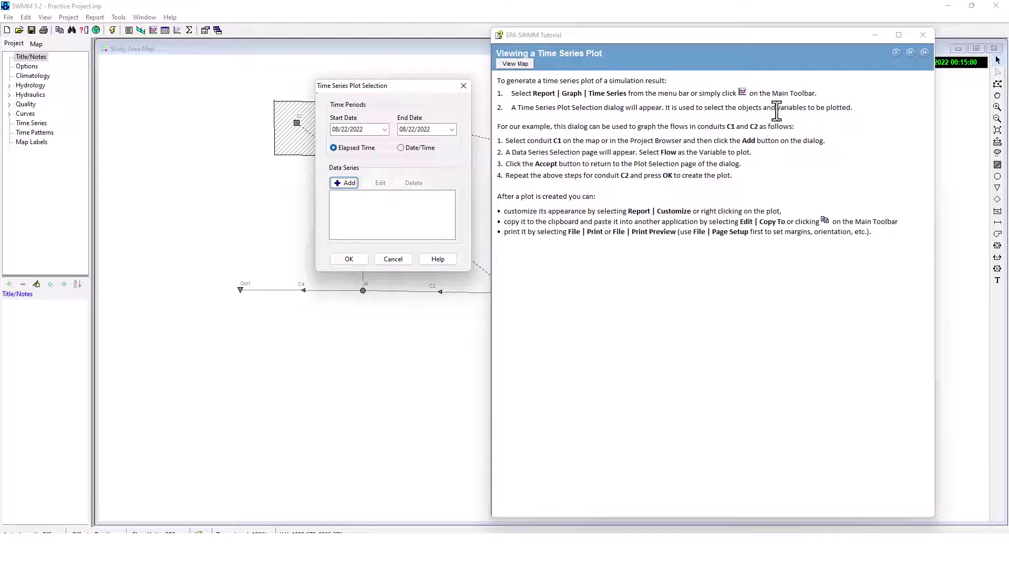
pyautogui.moveTo(398, 86); pyautogui.dragTo(382, 66)
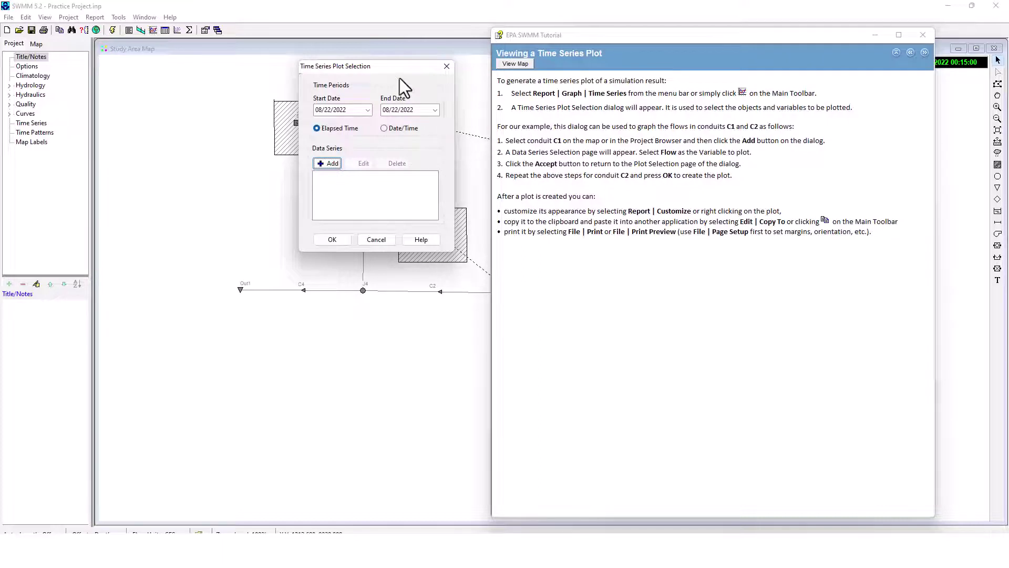
pyautogui.moveTo(401, 72); pyautogui.dragTo(249, 83)
pyautogui.moveTo(604, 40); pyautogui.dragTo(672, 114)
pyautogui.click(508, 189)
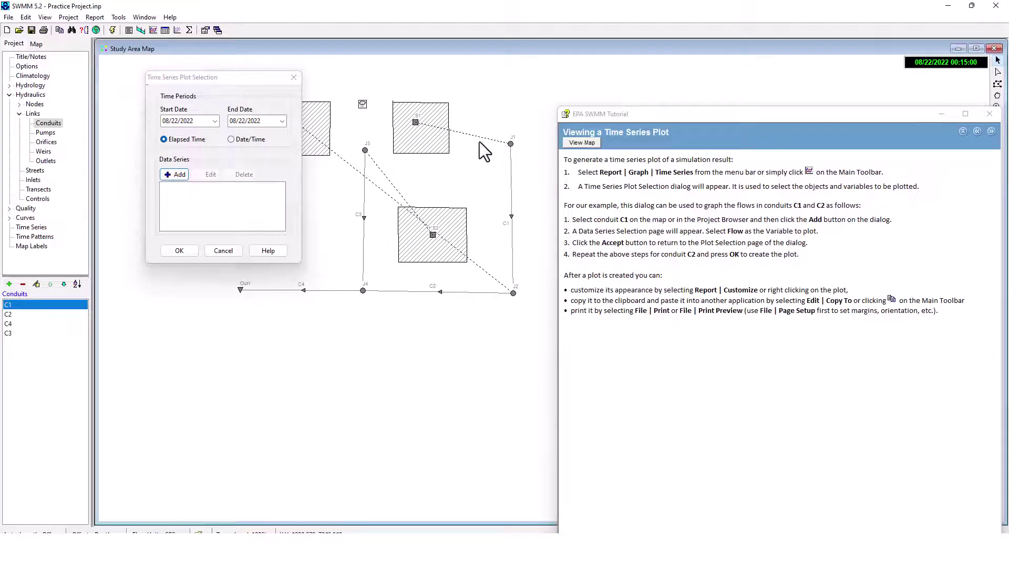
pyautogui.click(253, 78)
pyautogui.moveTo(253, 78); pyautogui.dragTo(327, 71)
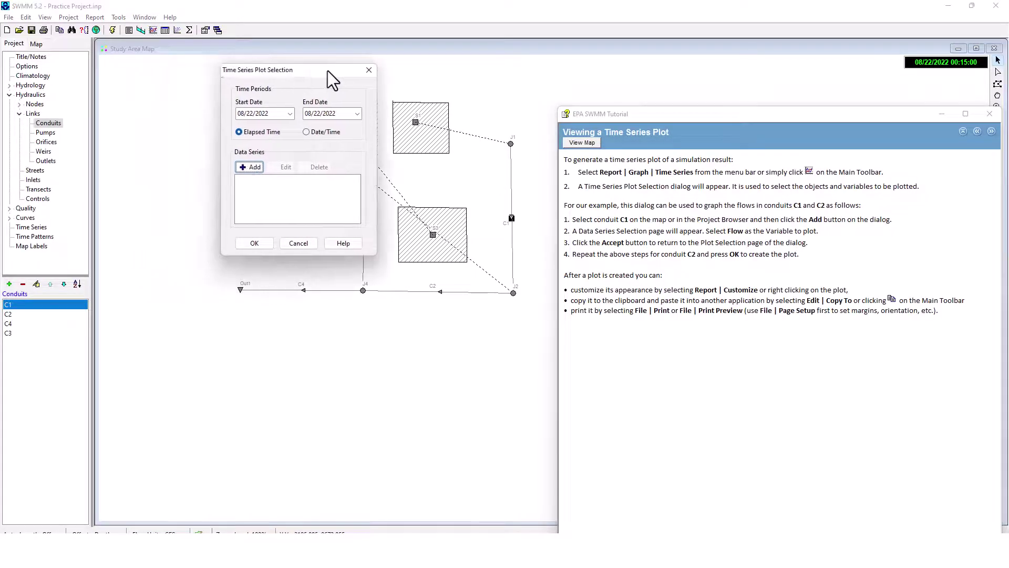
pyautogui.click(254, 169)
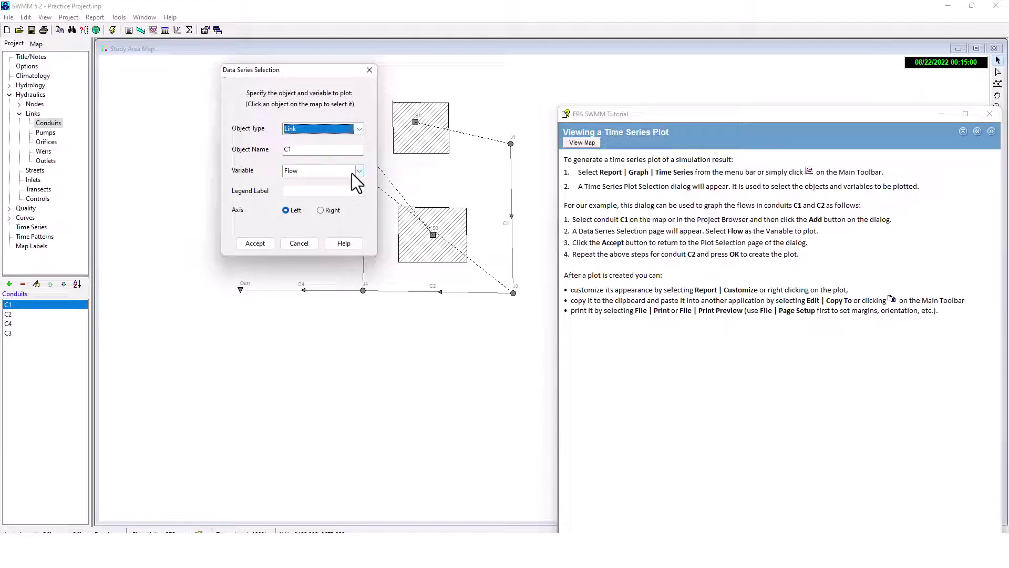
pyautogui.click(255, 244)
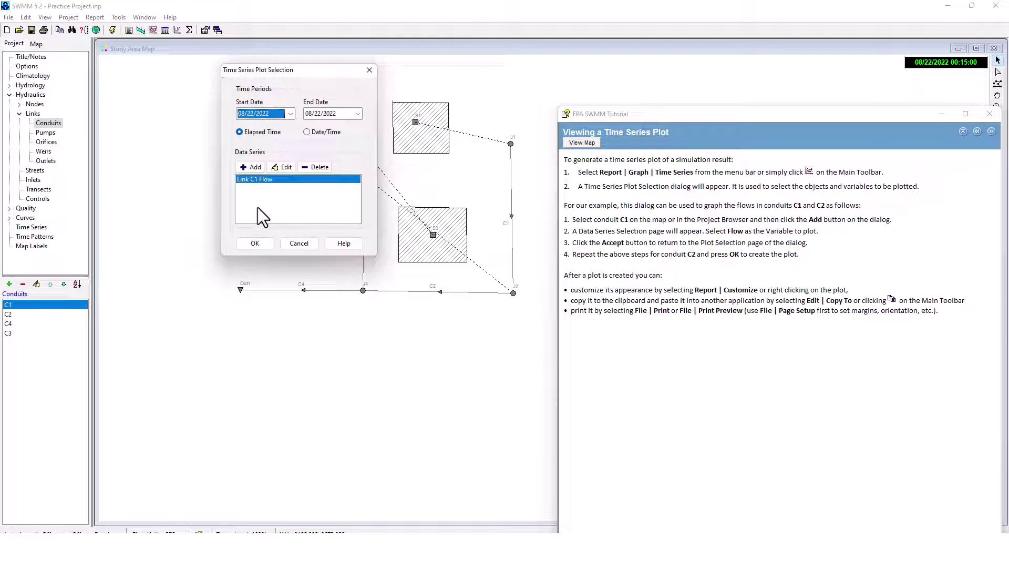
# Add the Flow of link C2 as a second data series, and create and uncover the time series plot
pyautogui.click(250, 167)
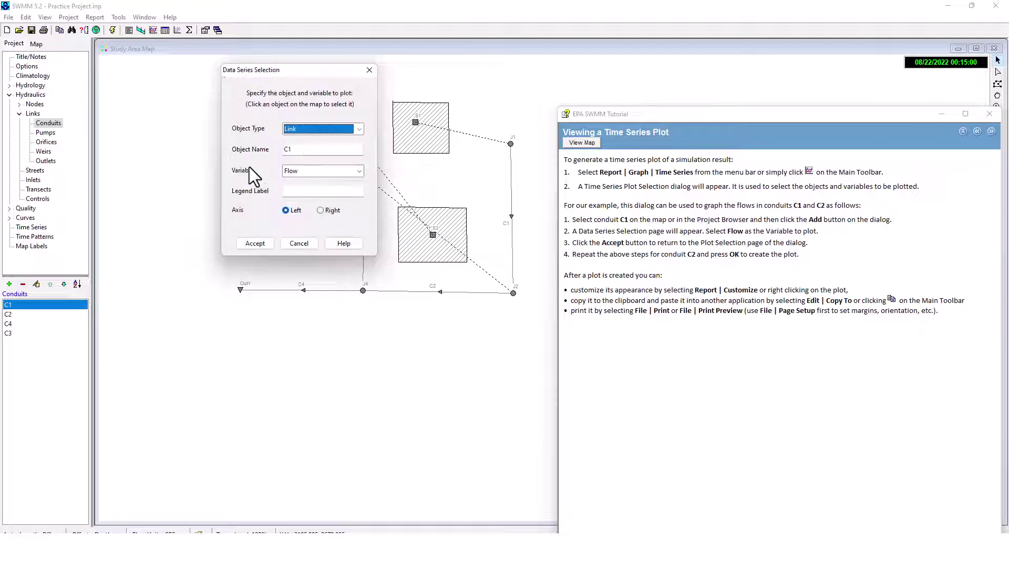
pyautogui.click(308, 150)
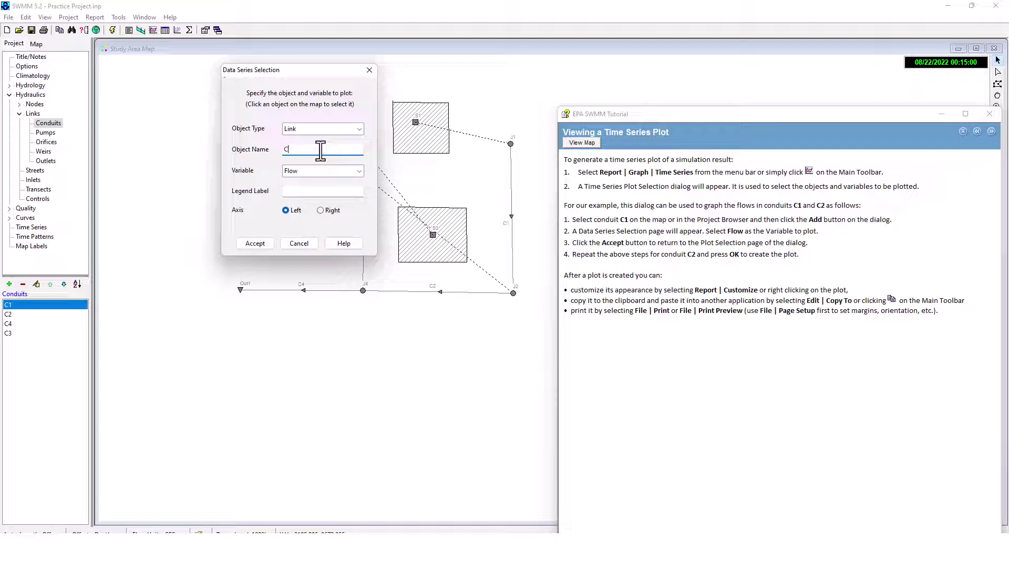
pyautogui.press('BackSpace')
pyautogui.write('2')
pyautogui.click(264, 244)
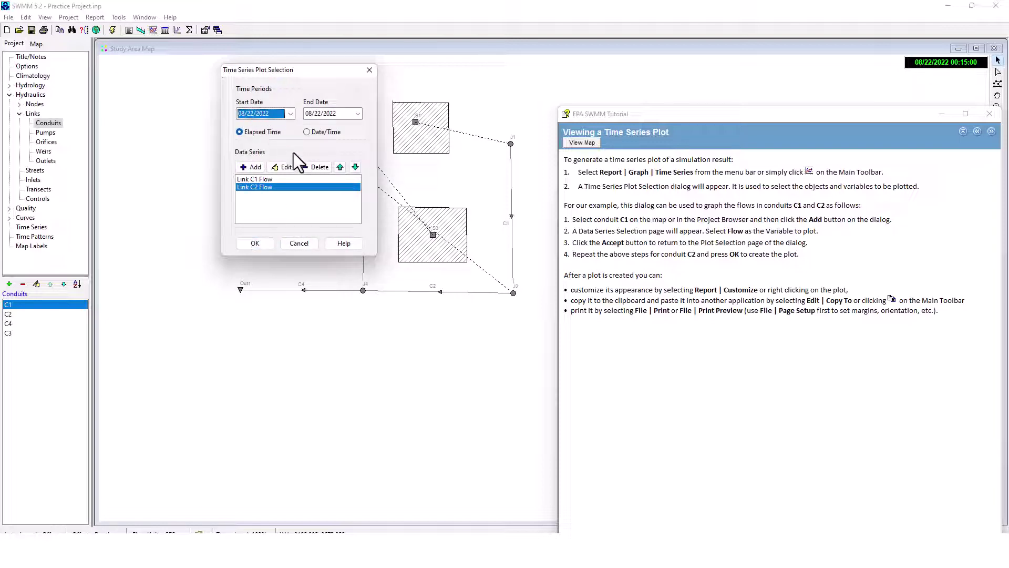
pyautogui.click(260, 242)
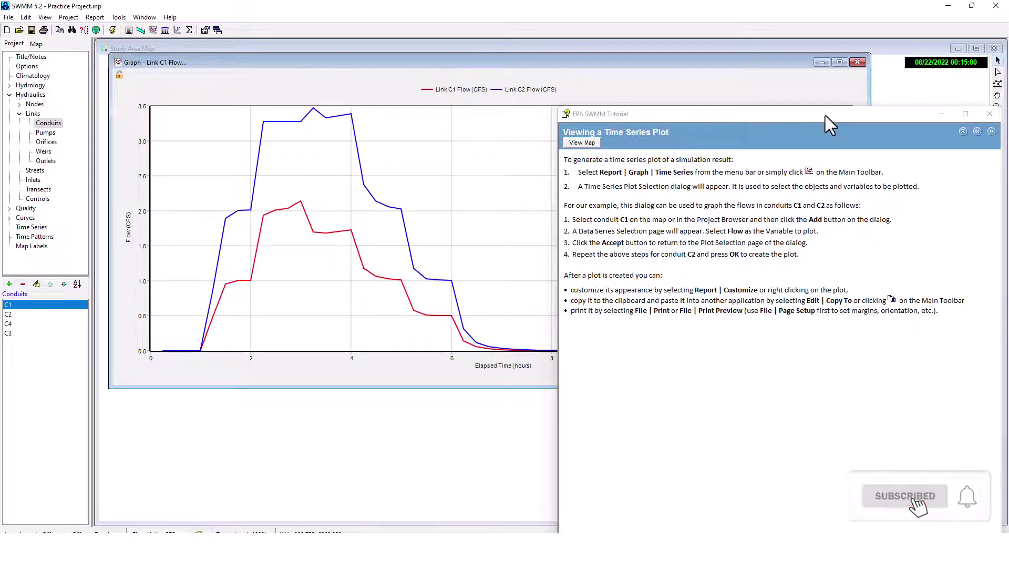
pyautogui.moveTo(820, 120); pyautogui.dragTo(682, 413)
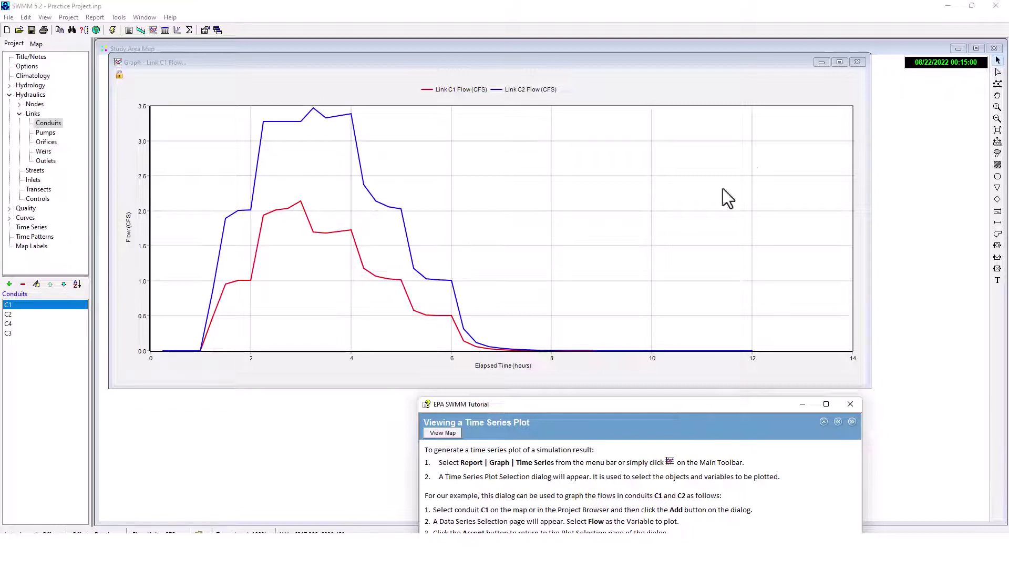
pyautogui.moveTo(296, 62)
pyautogui.mouseDown()
pyautogui.moveTo(273, 79)
pyautogui.moveTo(284, 61)
pyautogui.mouseUp()
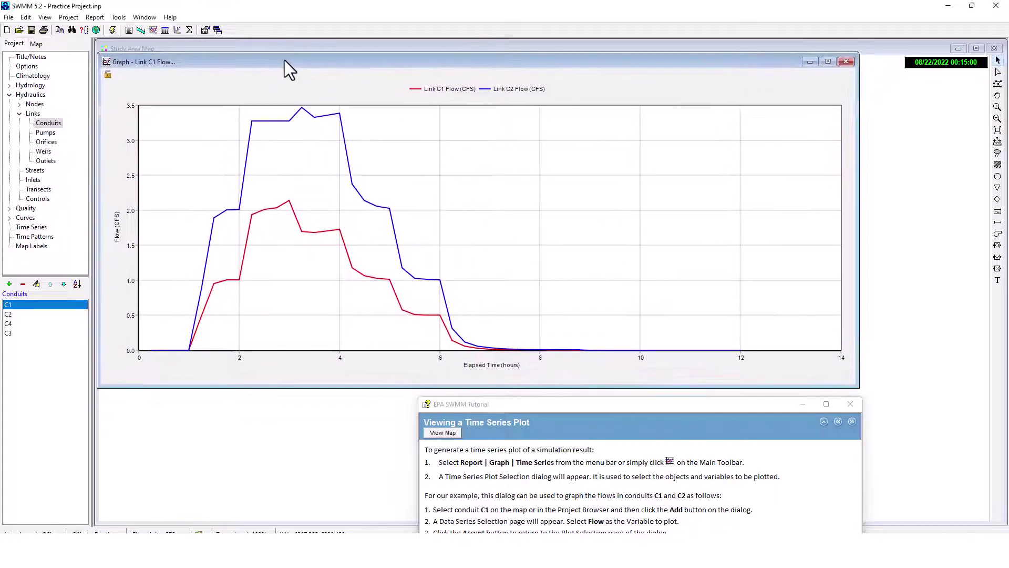
# Open the flow graph's options and look through the General, Axes, Legend and Styles settings
pyautogui.moveTo(606, 410); pyautogui.dragTo(527, 49)
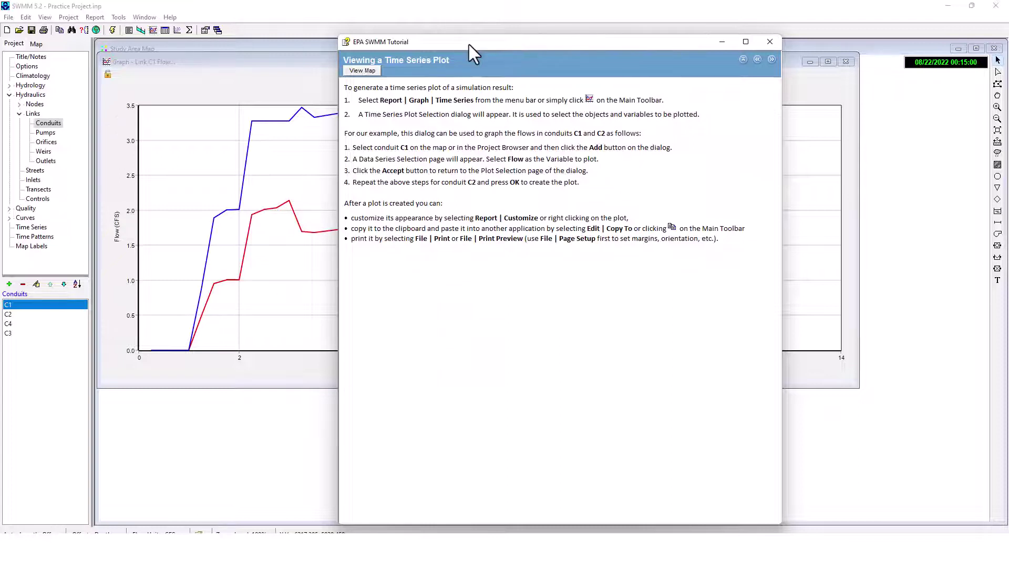
pyautogui.moveTo(469, 46); pyautogui.dragTo(639, 377)
pyautogui.rightClick(243, 206)
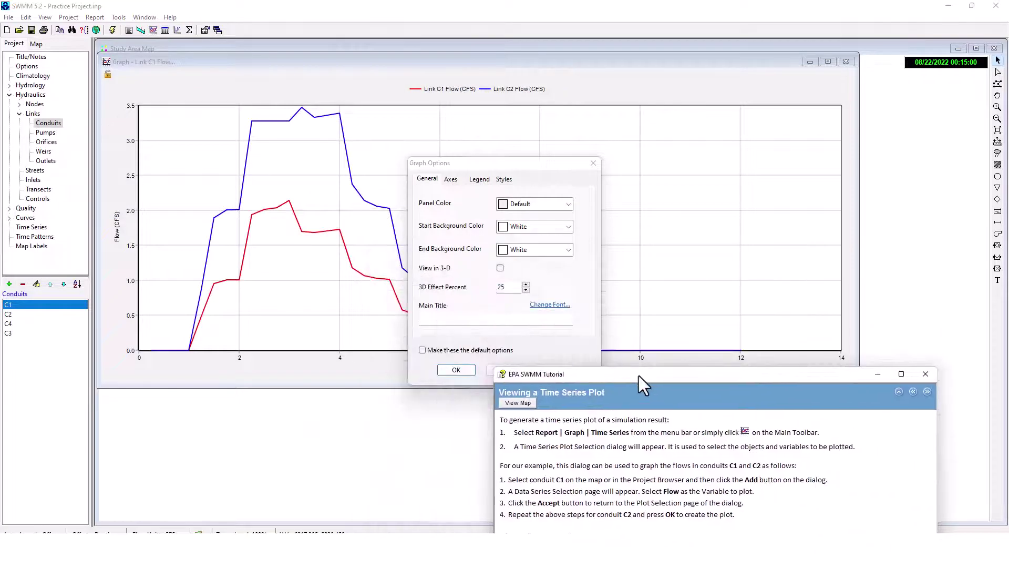
pyautogui.click(450, 180)
pyautogui.click(478, 179)
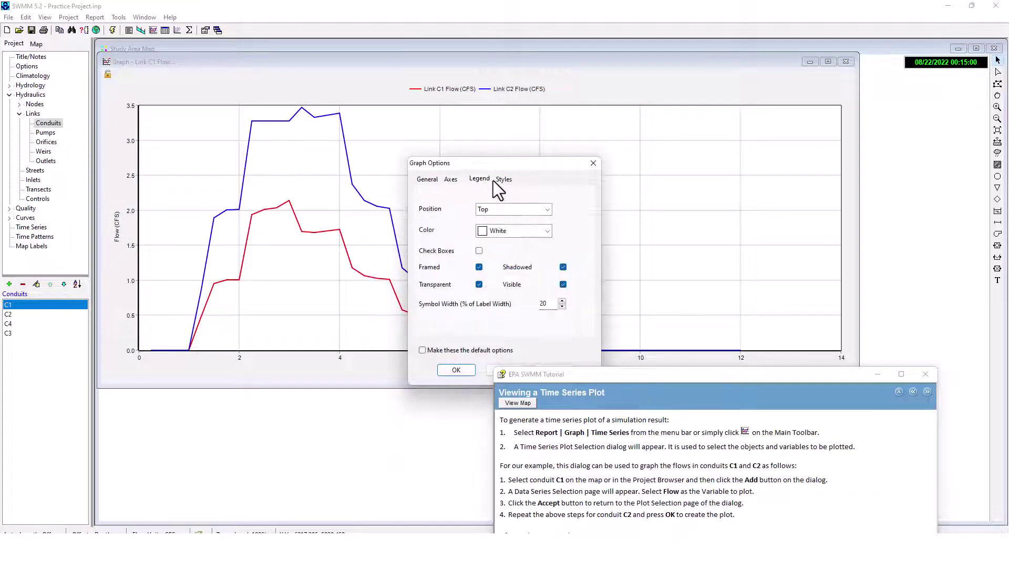
pyautogui.click(503, 179)
pyautogui.click(427, 179)
pyautogui.click(456, 370)
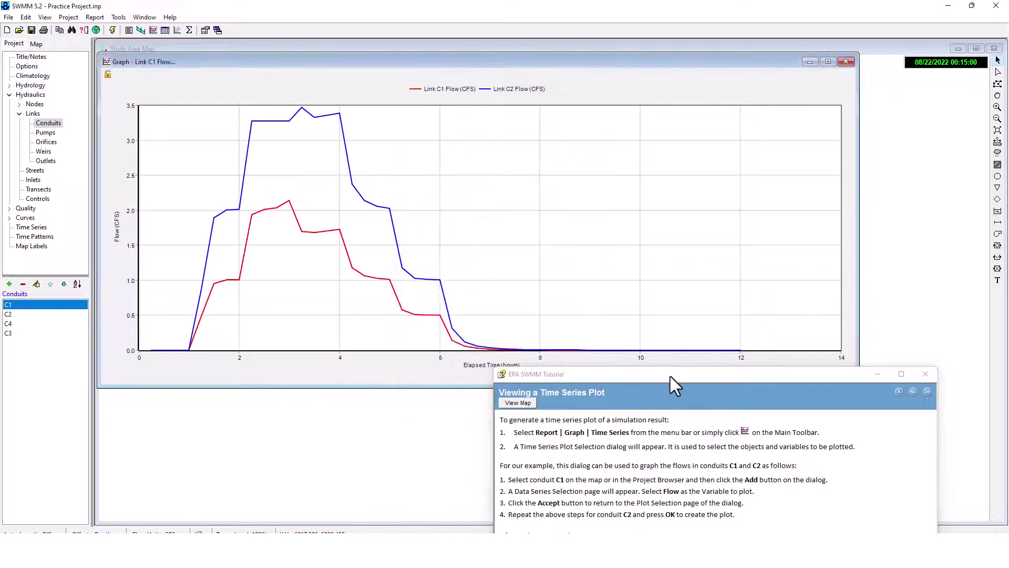
# Reopen the flow graph's customization options, check the Legend settings and close them without changes
pyautogui.moveTo(670, 376); pyautogui.dragTo(526, 63)
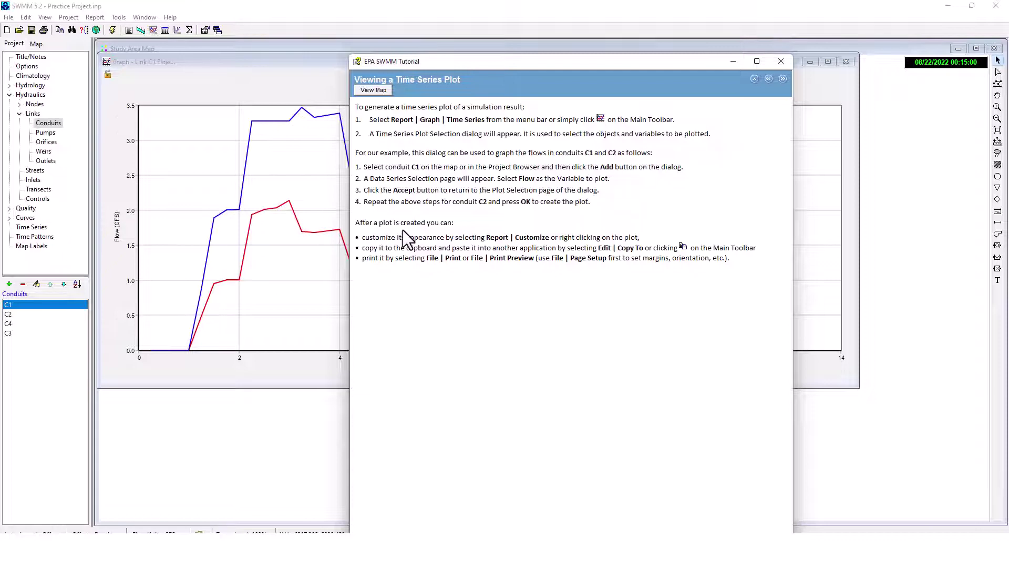
pyautogui.moveTo(478, 64); pyautogui.dragTo(262, 397)
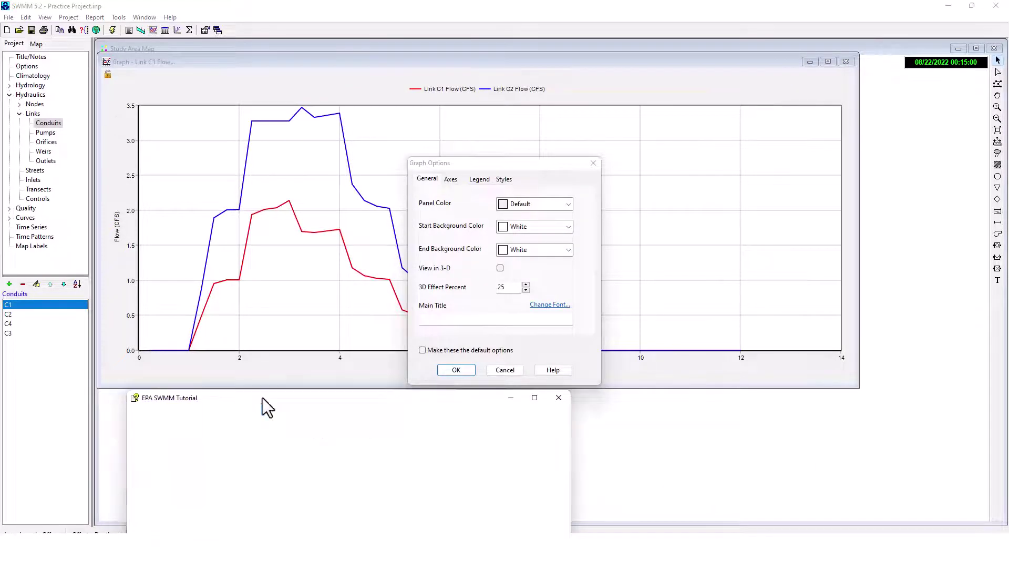
pyautogui.click(479, 179)
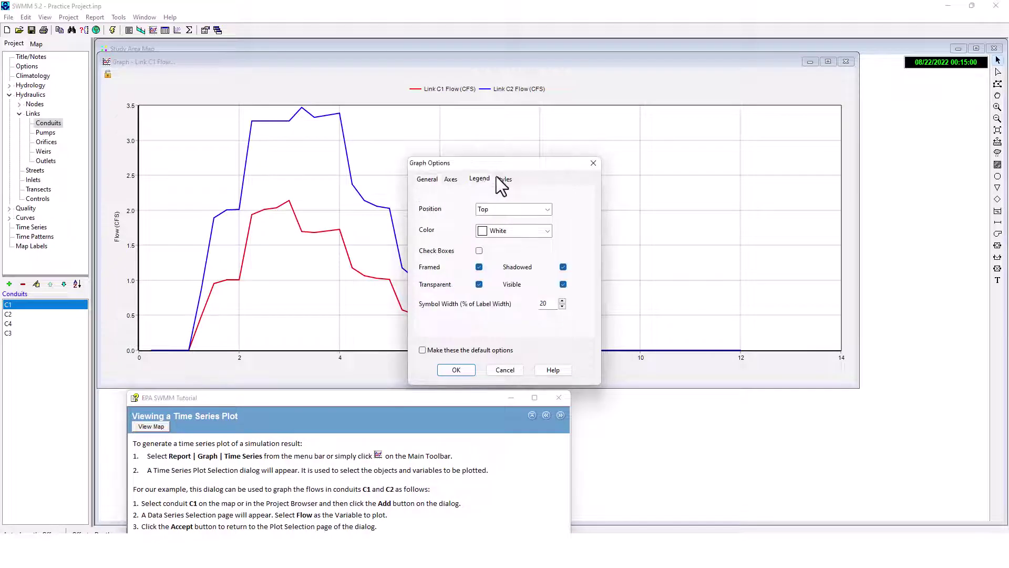
pyautogui.click(593, 163)
pyautogui.moveTo(335, 63); pyautogui.dragTo(360, 52)
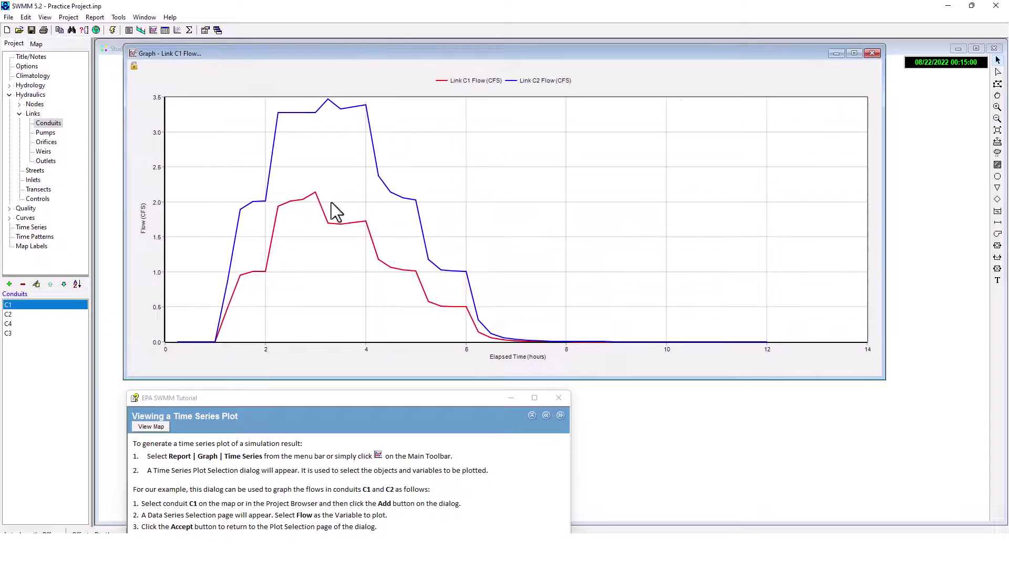
# Open the copy options for the flow chart, examine the available destinations and formats, and cancel
pyautogui.moveTo(436, 402); pyautogui.dragTo(729, 95)
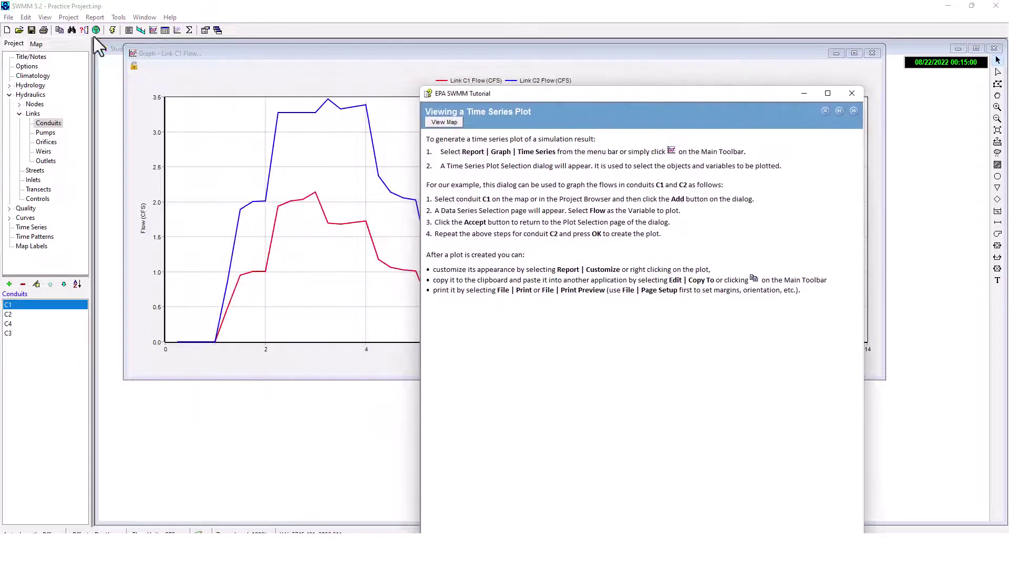
pyautogui.click(30, 18)
pyautogui.click(36, 27)
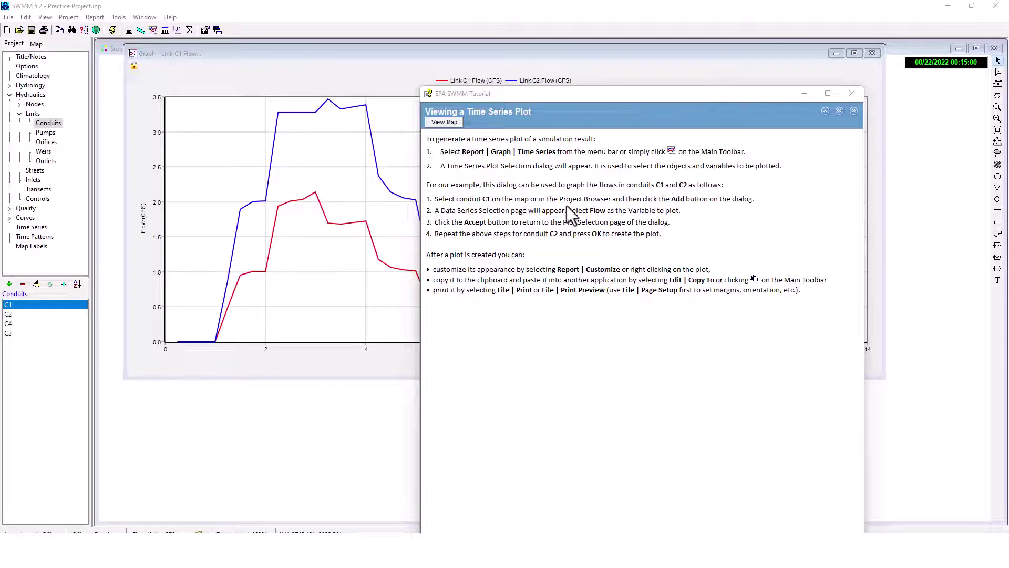
pyautogui.moveTo(607, 97); pyautogui.dragTo(638, 64)
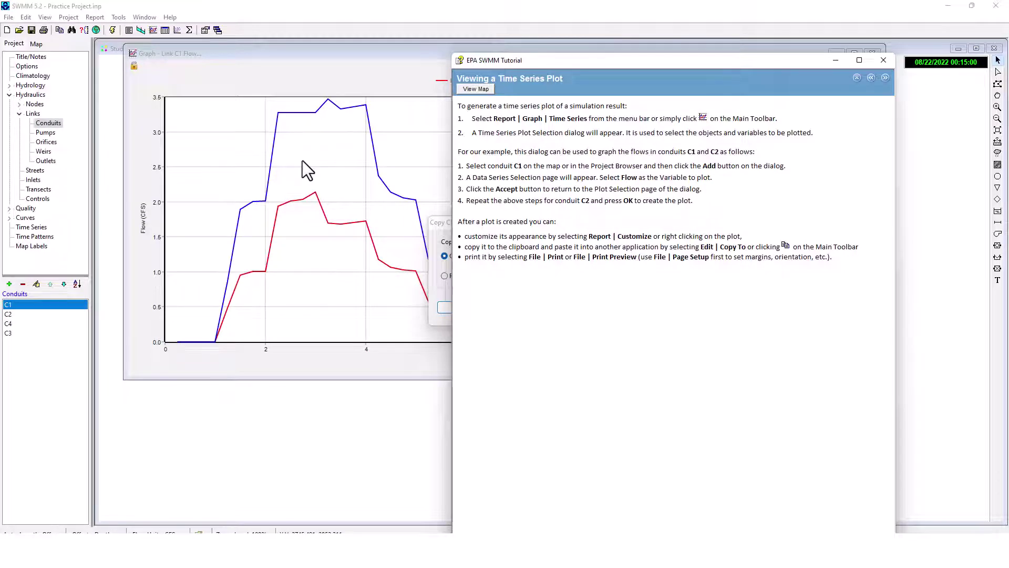
pyautogui.moveTo(743, 65); pyautogui.dragTo(461, 371)
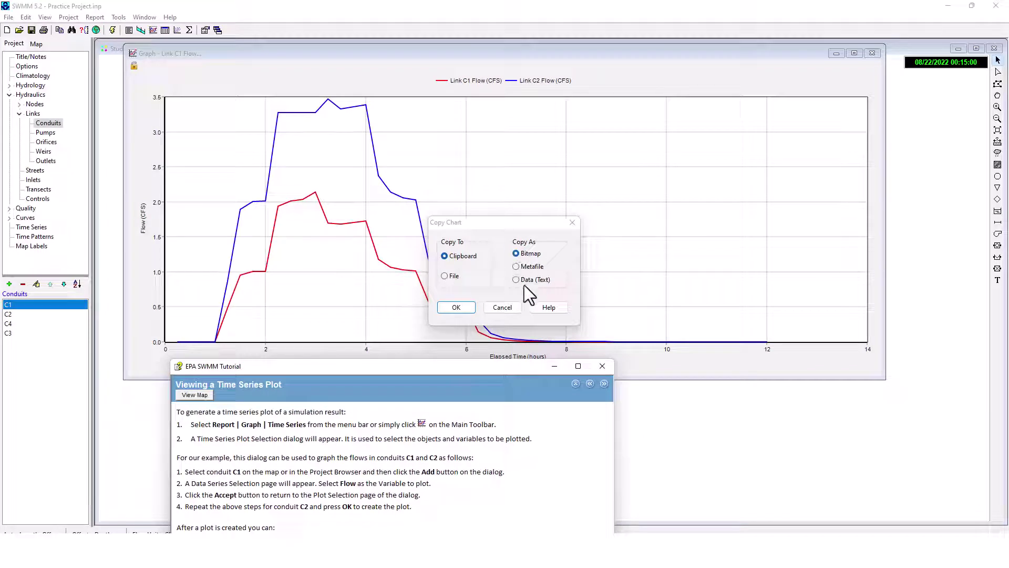
pyautogui.click(511, 310)
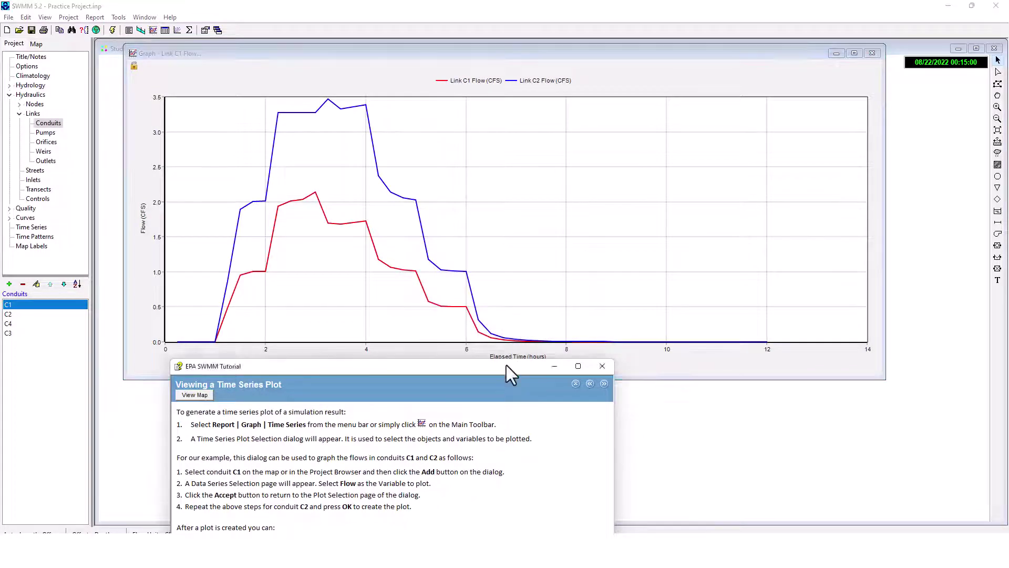
# Advance the EPA SWMM Tutorial to the Viewing a Profile Plot page and read its instructions
pyautogui.moveTo(506, 364); pyautogui.dragTo(579, 84)
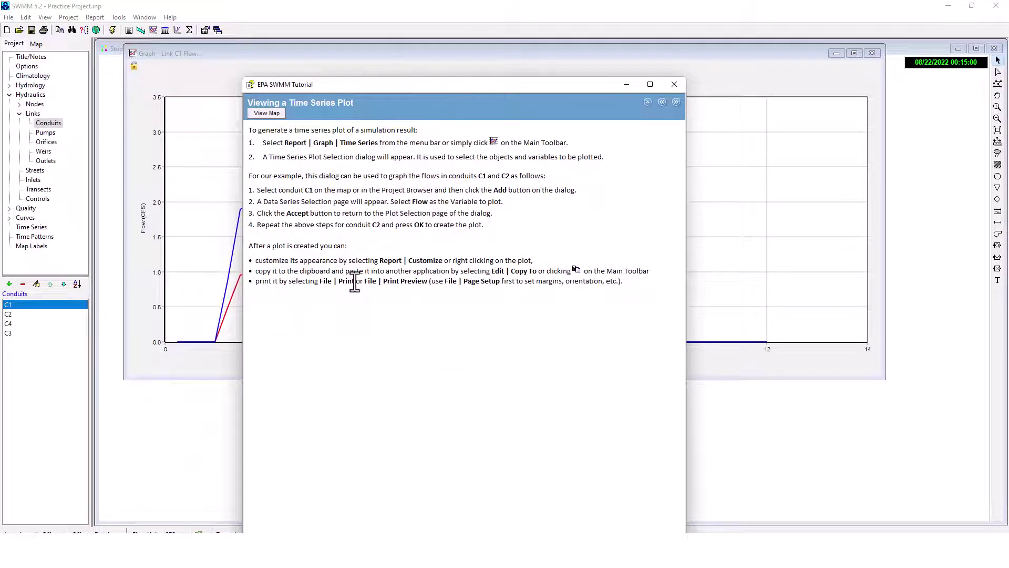
pyautogui.moveTo(467, 89); pyautogui.dragTo(491, 53)
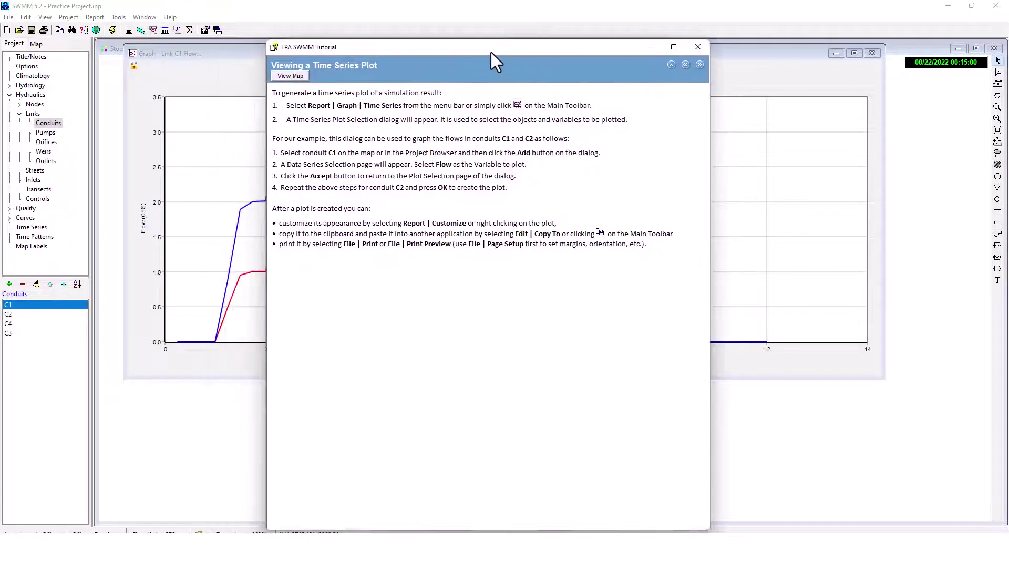
pyautogui.click(700, 64)
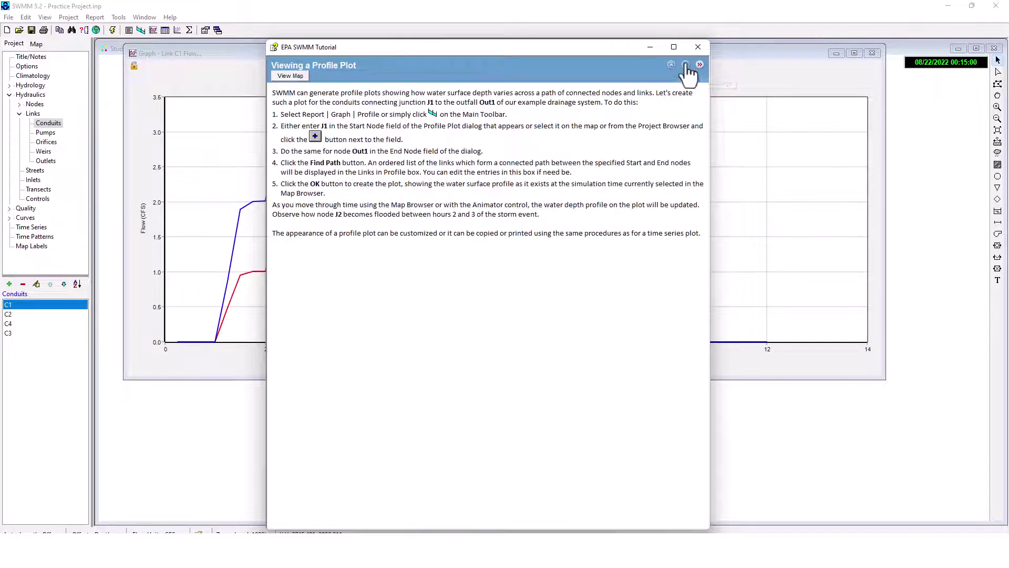
pyautogui.moveTo(496, 49); pyautogui.dragTo(626, 71)
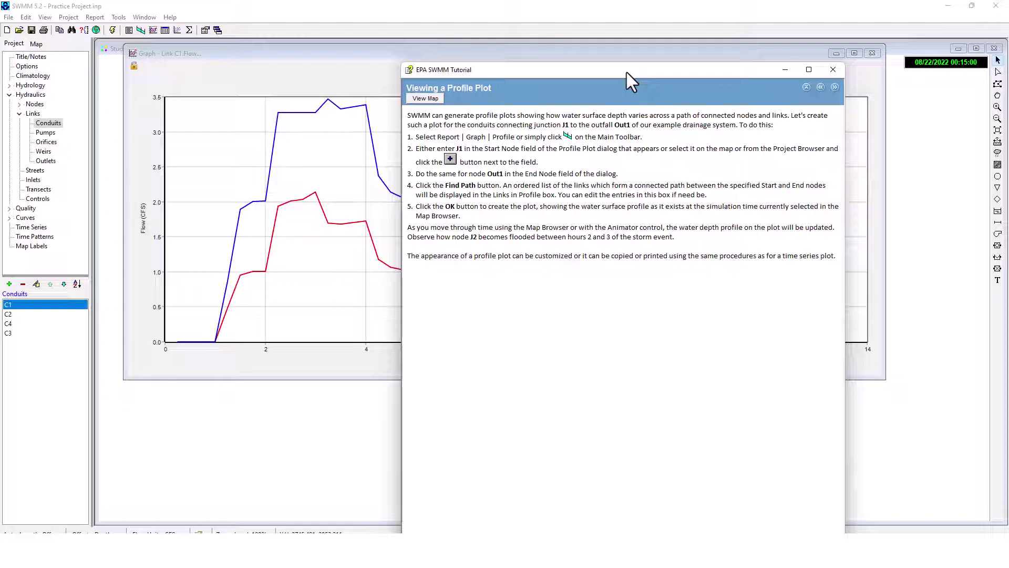
pyautogui.moveTo(627, 75); pyautogui.dragTo(605, 81)
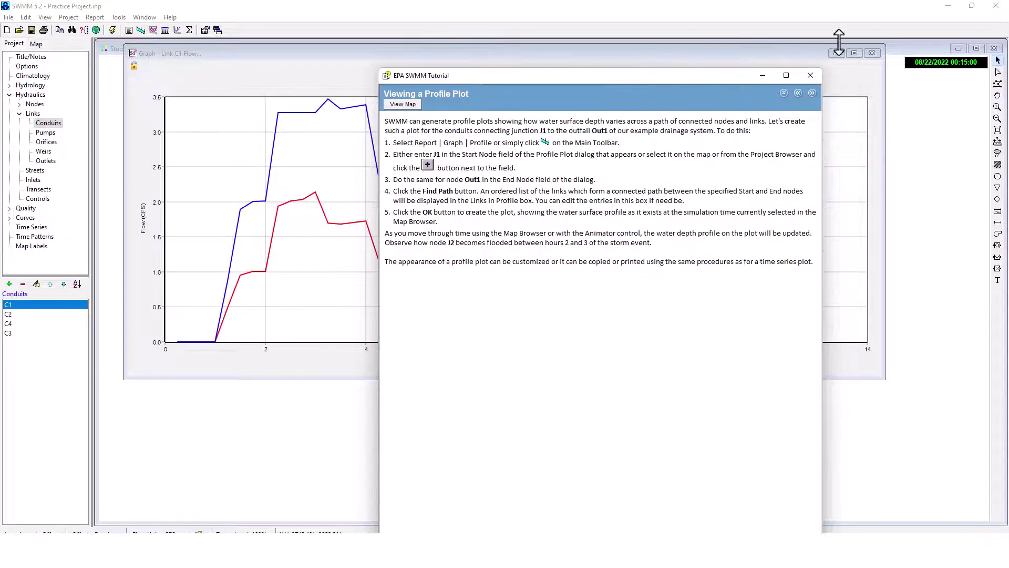
# Close the flow graph and start a new profile plot, with the tutorial moved clear of the study area map
pyautogui.click(874, 54)
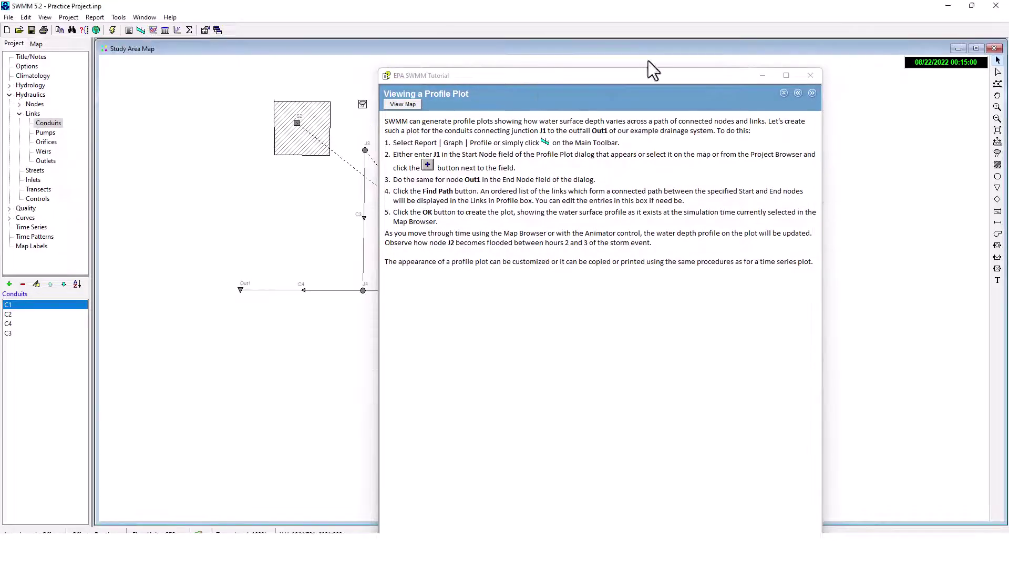
pyautogui.moveTo(541, 79); pyautogui.dragTo(727, 54)
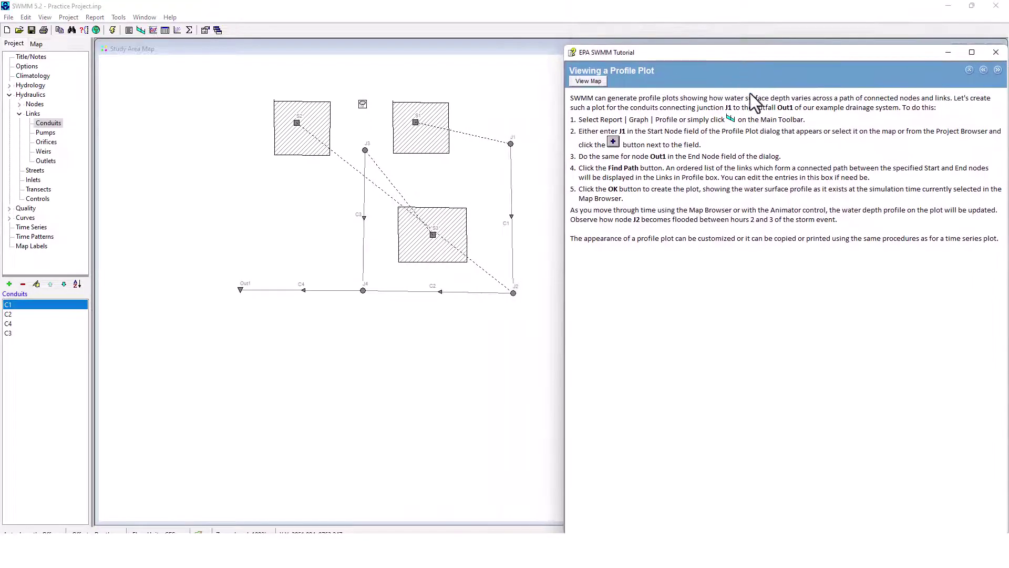
pyautogui.click(95, 17)
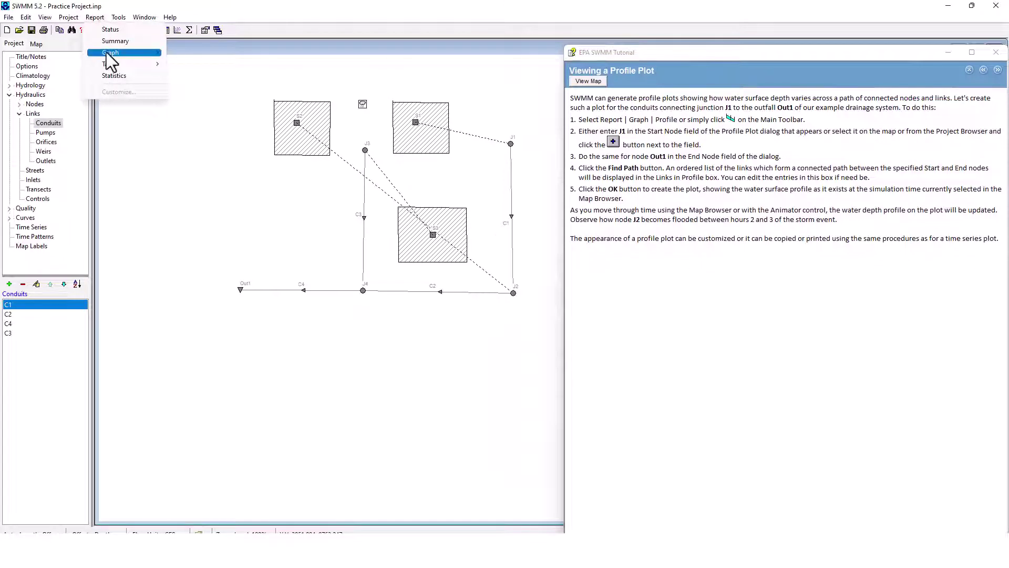
pyautogui.moveTo(106, 53)
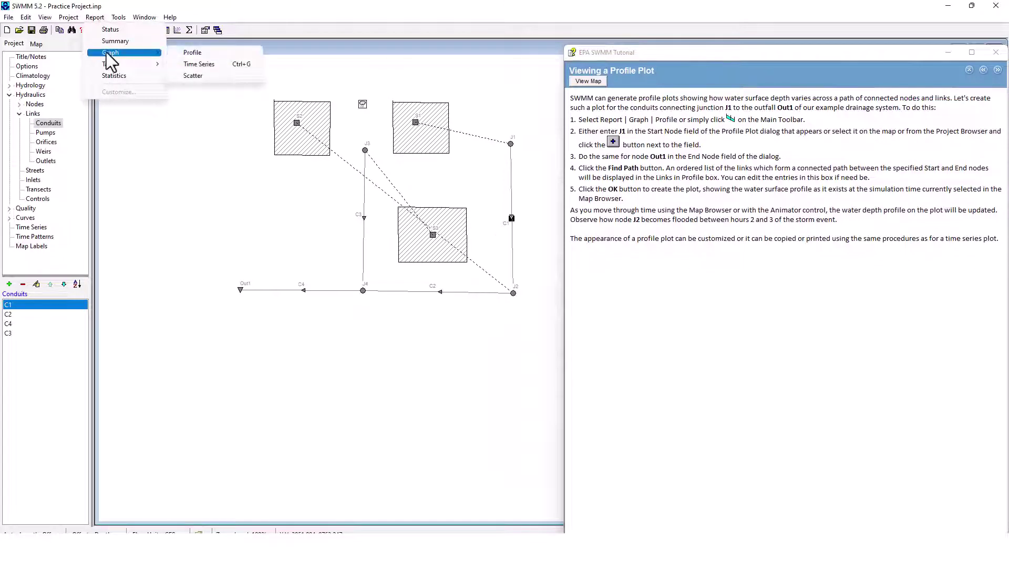
pyautogui.click(195, 53)
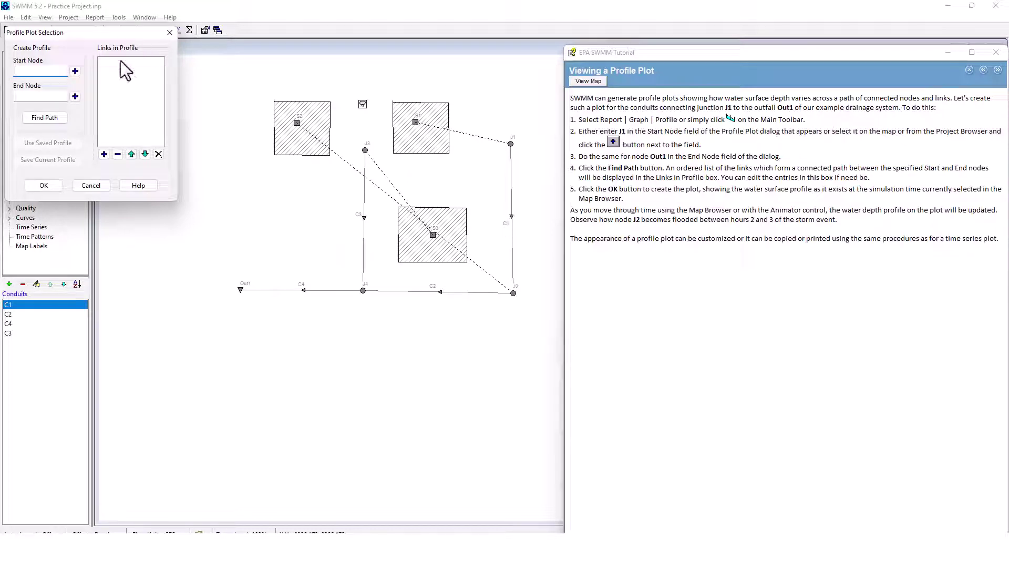
# Create a profile plot from start node J1 to end node Out1 using the found path of links
pyautogui.write('j1')
pyautogui.click(45, 95)
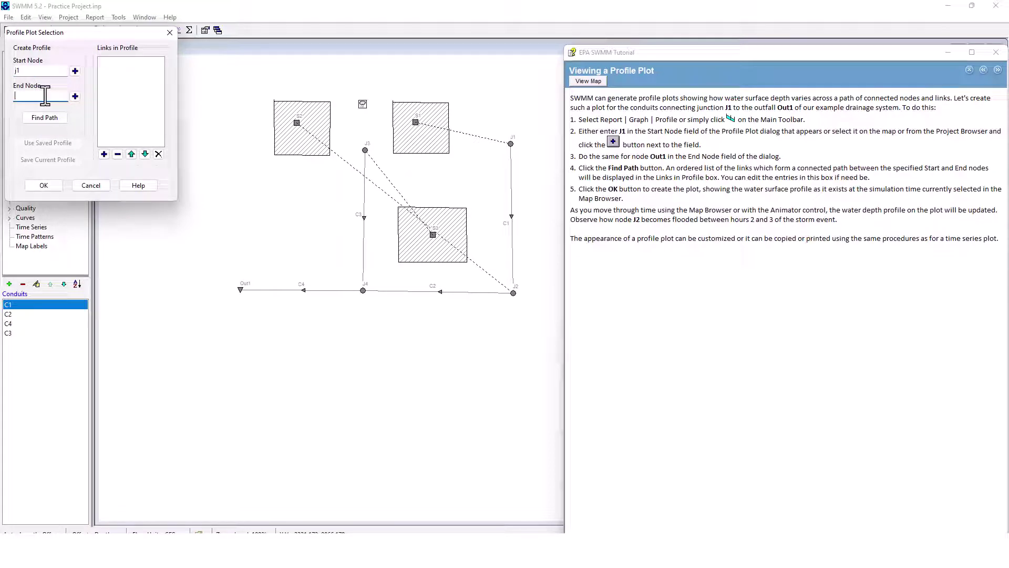
pyautogui.write('out1')
pyautogui.click(55, 115)
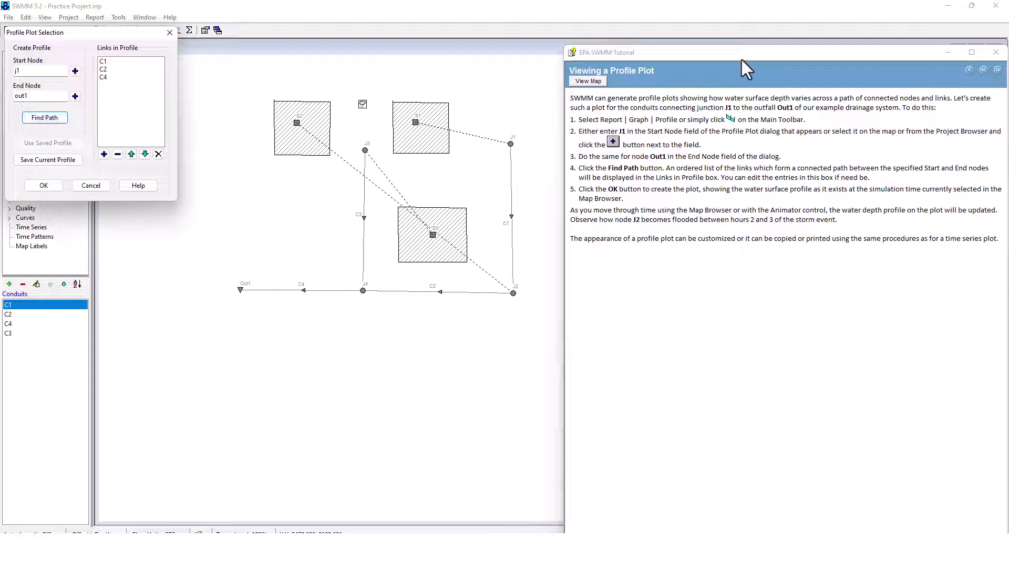
pyautogui.moveTo(746, 51); pyautogui.dragTo(708, 43)
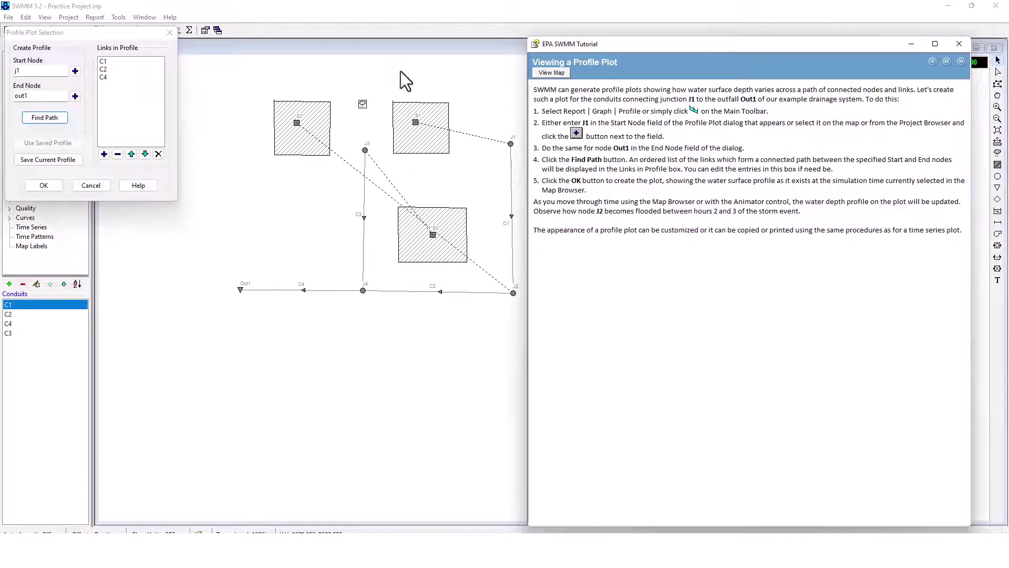
pyautogui.click(44, 185)
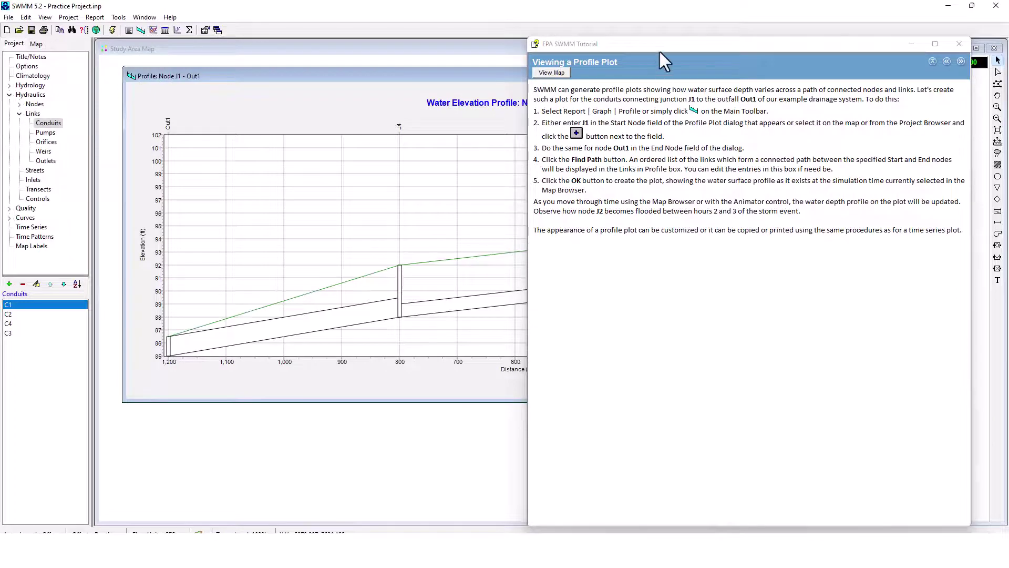
# Move the tutorial clear of the water elevation profile and examine the plot from J1 to Out1, panning across it
pyautogui.moveTo(660, 47); pyautogui.dragTo(423, 66)
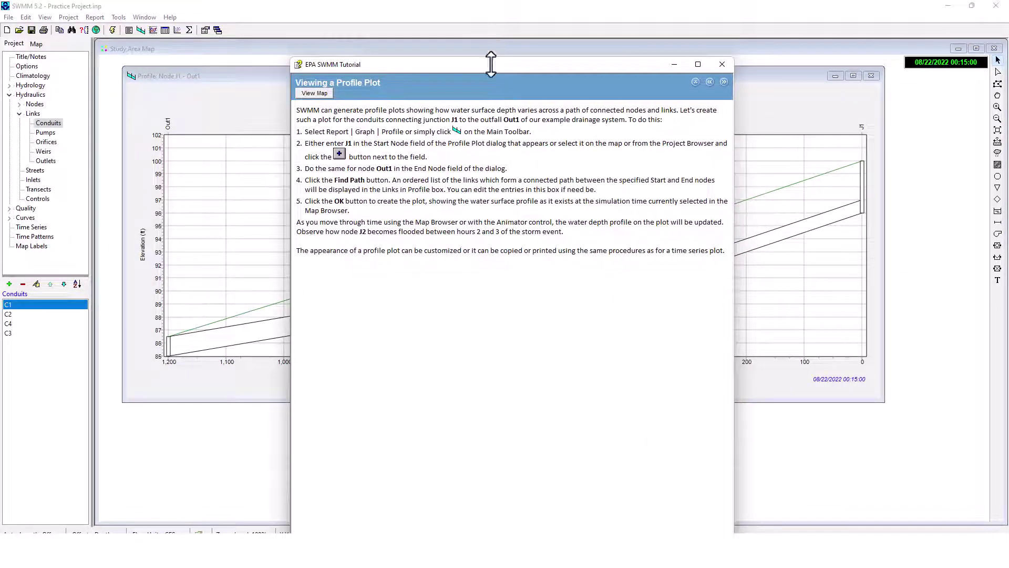
pyautogui.moveTo(506, 69); pyautogui.dragTo(572, 85)
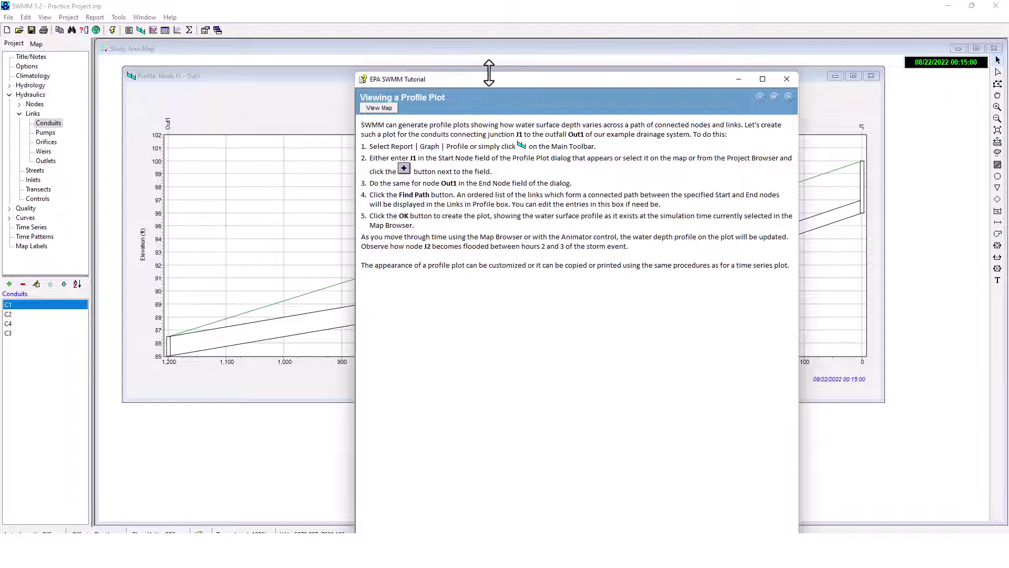
pyautogui.moveTo(488, 77); pyautogui.dragTo(397, 423)
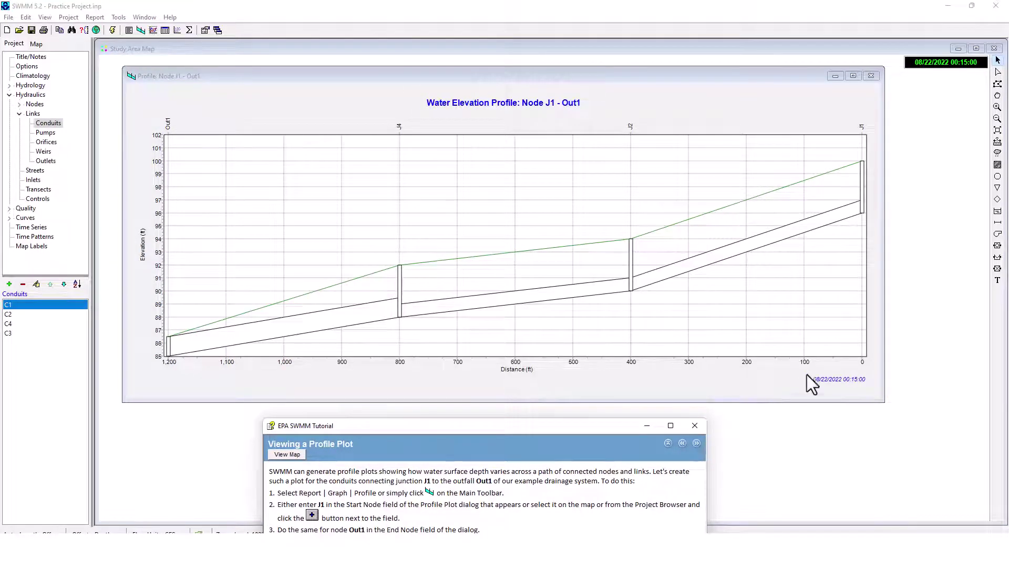
pyautogui.click(172, 359)
pyautogui.moveTo(172, 358); pyautogui.dragTo(563, 294)
pyautogui.moveTo(532, 427); pyautogui.dragTo(498, 193)
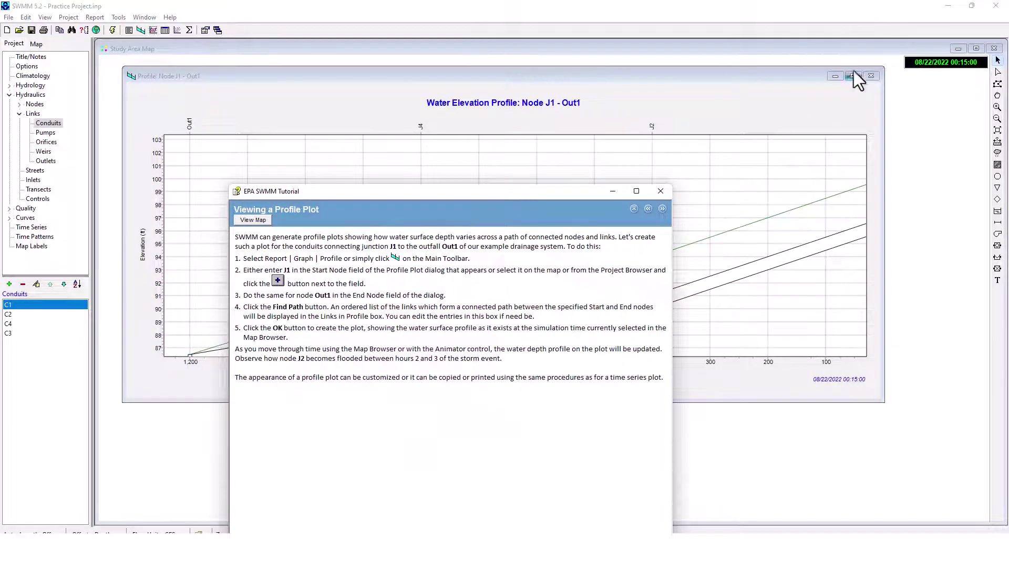
# Close the profile plot and rerun the simulation, dismissing the run status and keeping the tutorial readable
pyautogui.click(871, 76)
pyautogui.click(109, 34)
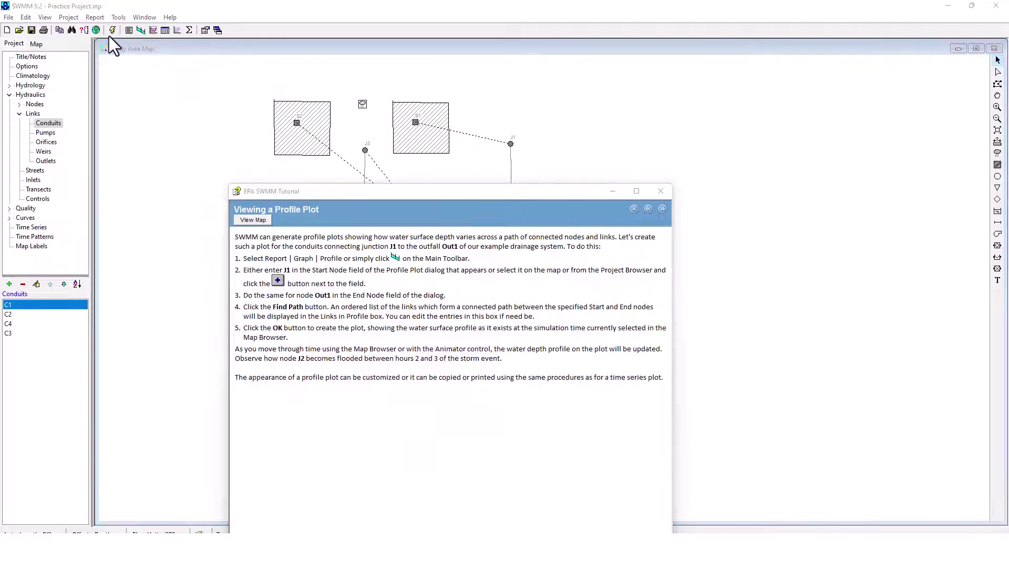
pyautogui.moveTo(431, 191); pyautogui.dragTo(665, 420)
pyautogui.click(504, 319)
pyautogui.moveTo(571, 416); pyautogui.dragTo(528, 78)
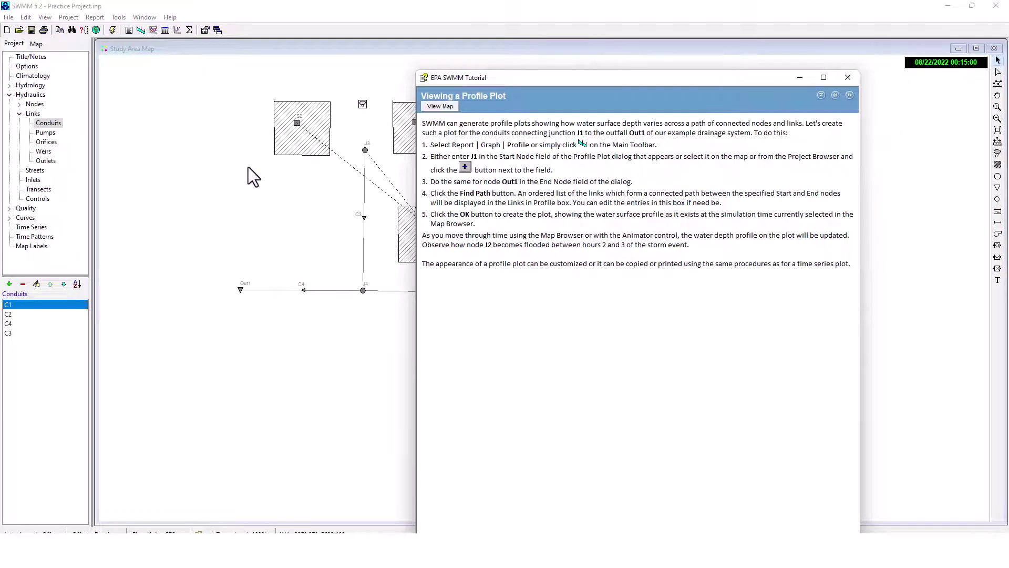
# Create a new profile plot with J1 as start node and Out1 as end node, finding the path between them
pyautogui.click(95, 17)
pyautogui.moveTo(105, 51)
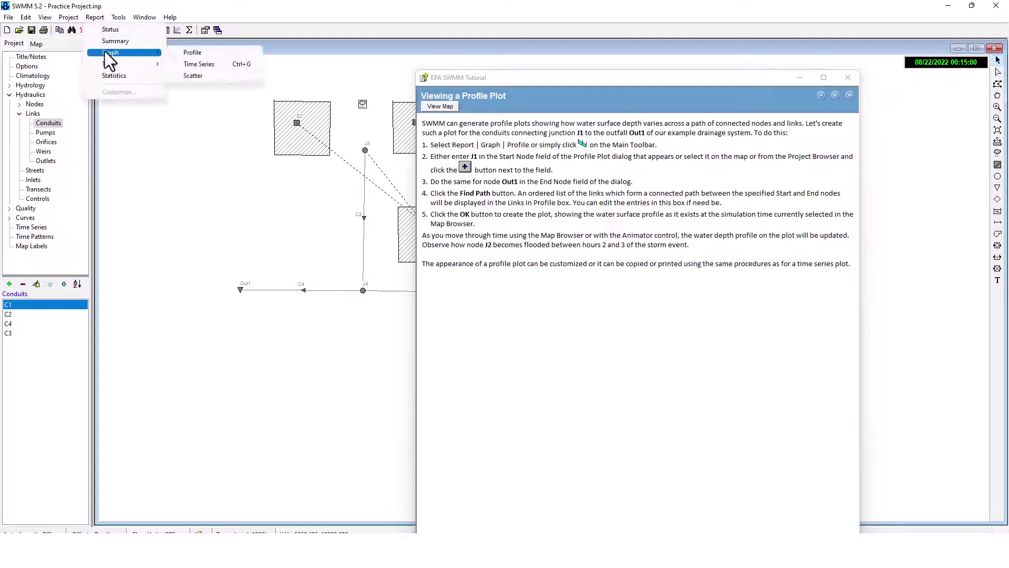
pyautogui.click(218, 52)
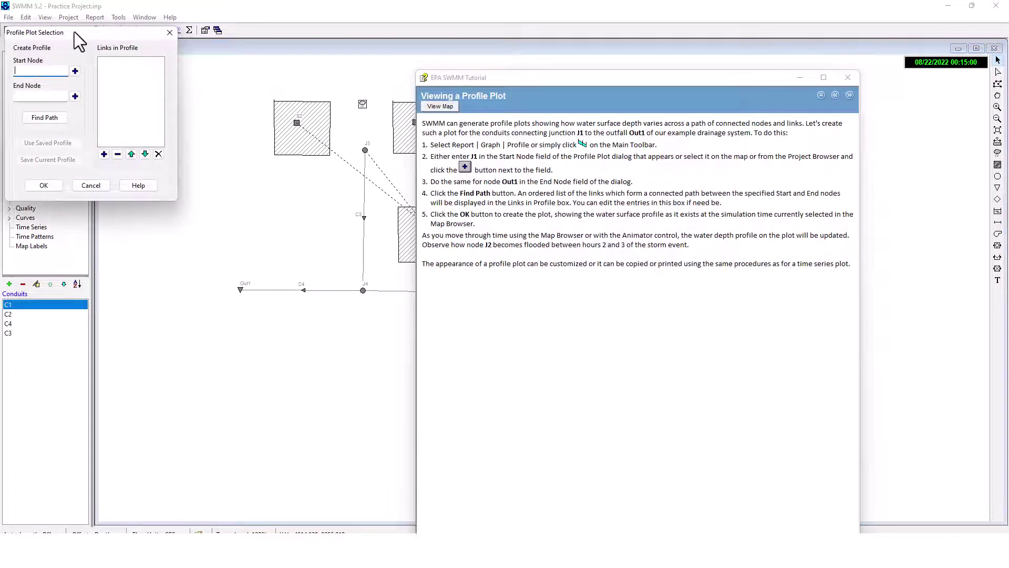
pyautogui.write('j1')
pyautogui.click(73, 74)
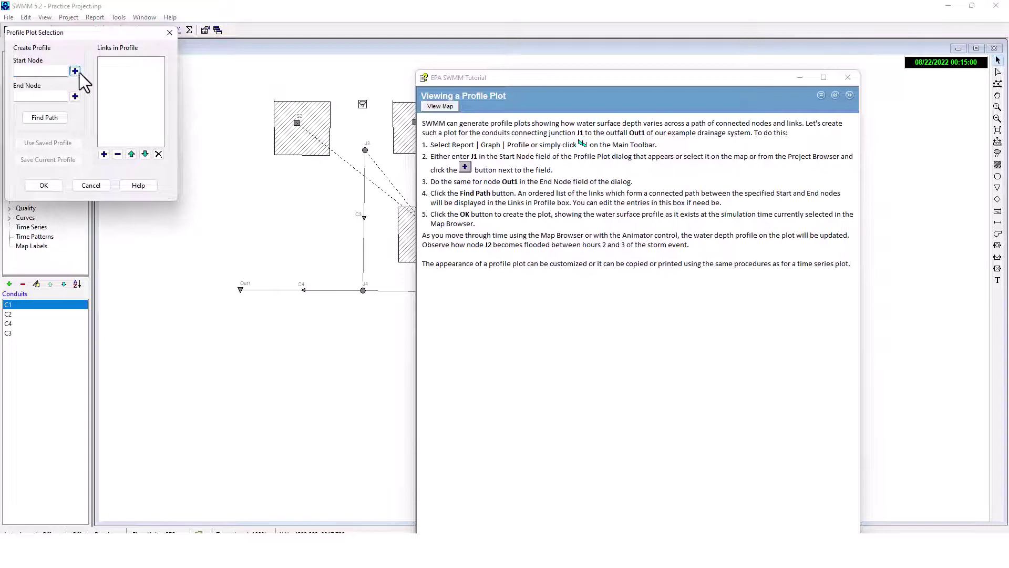
pyautogui.click(40, 73)
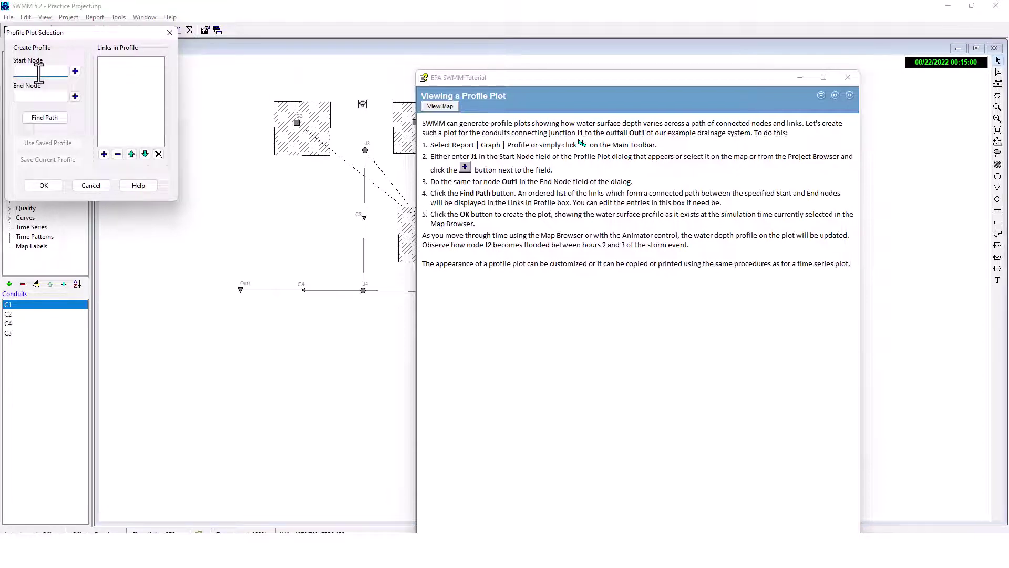
pyautogui.write('j1')
pyautogui.click(37, 96)
pyautogui.write('out1')
pyautogui.click(44, 118)
pyautogui.click(51, 186)
# View and close the profile plot, and advance the tutorial to the Running a Dynamic Wave Analysis page
pyautogui.moveTo(692, 84); pyautogui.dragTo(608, 69)
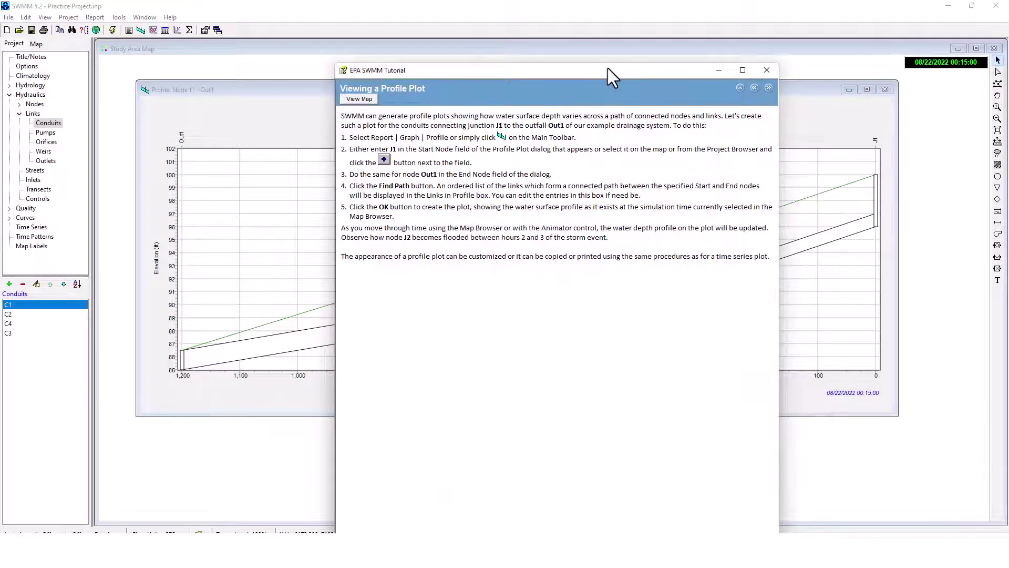
pyautogui.moveTo(611, 69); pyautogui.dragTo(504, 79)
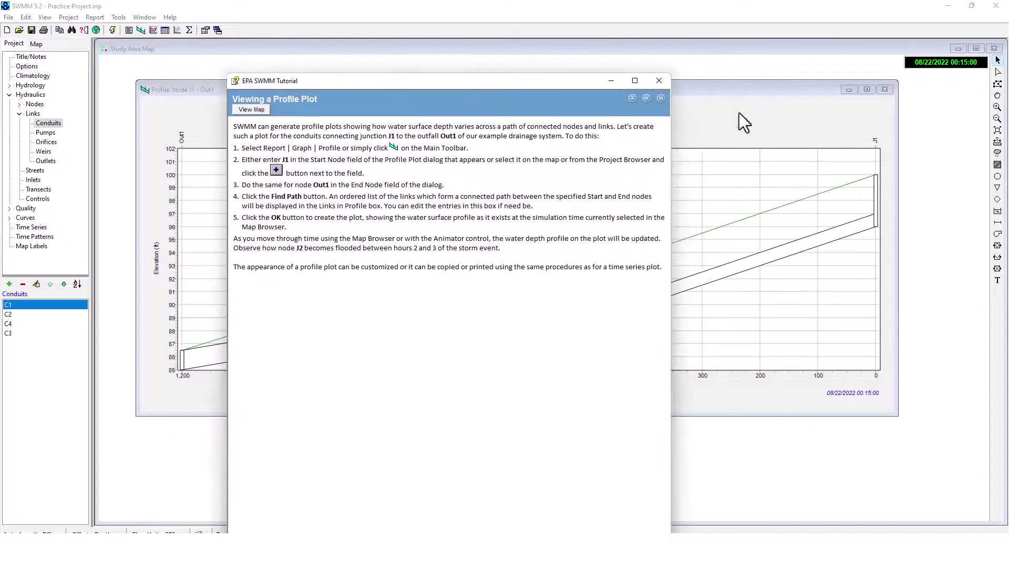
pyautogui.moveTo(582, 82); pyautogui.dragTo(772, 65)
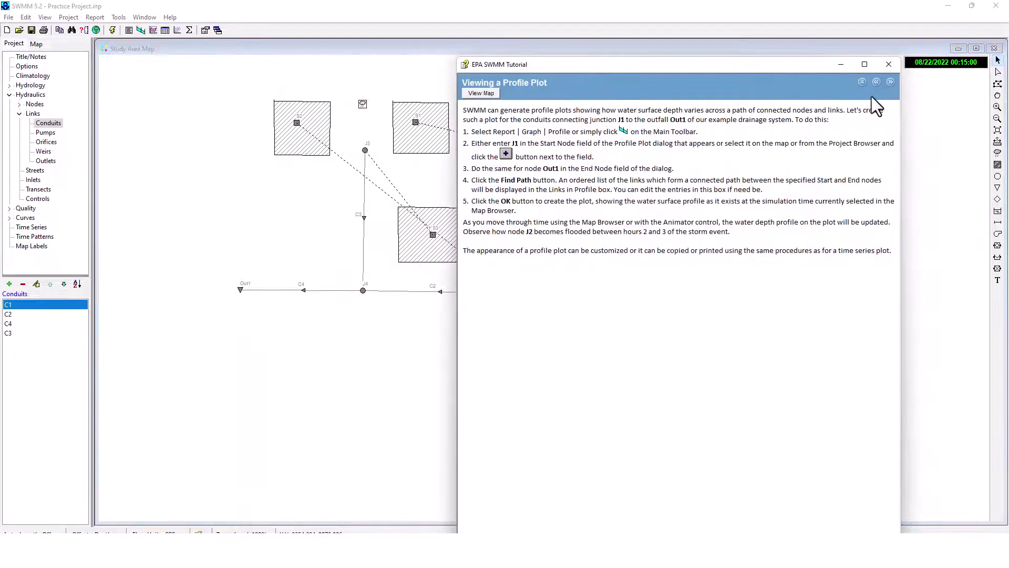
pyautogui.click(890, 82)
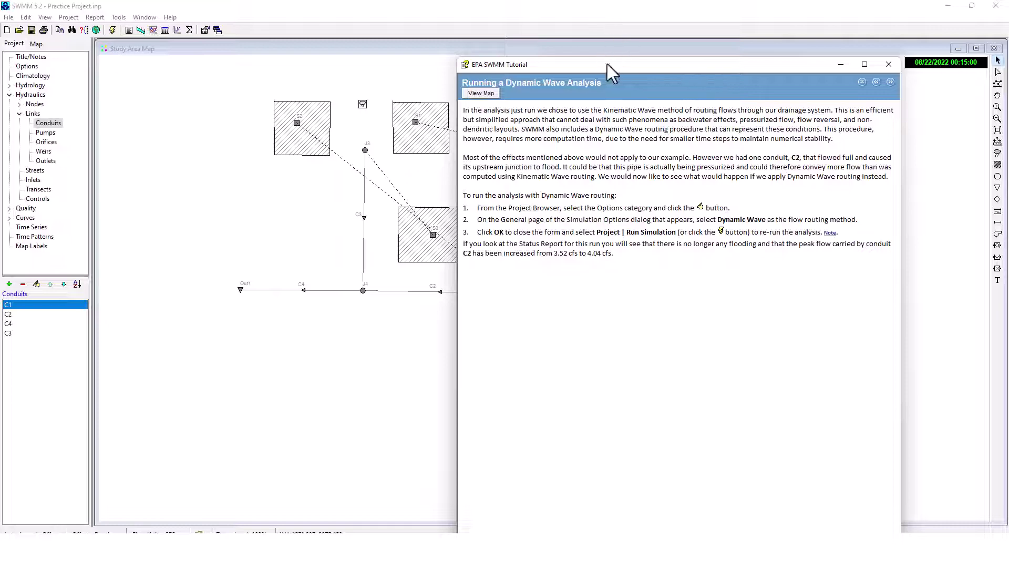
pyautogui.moveTo(606, 65); pyautogui.dragTo(534, 53)
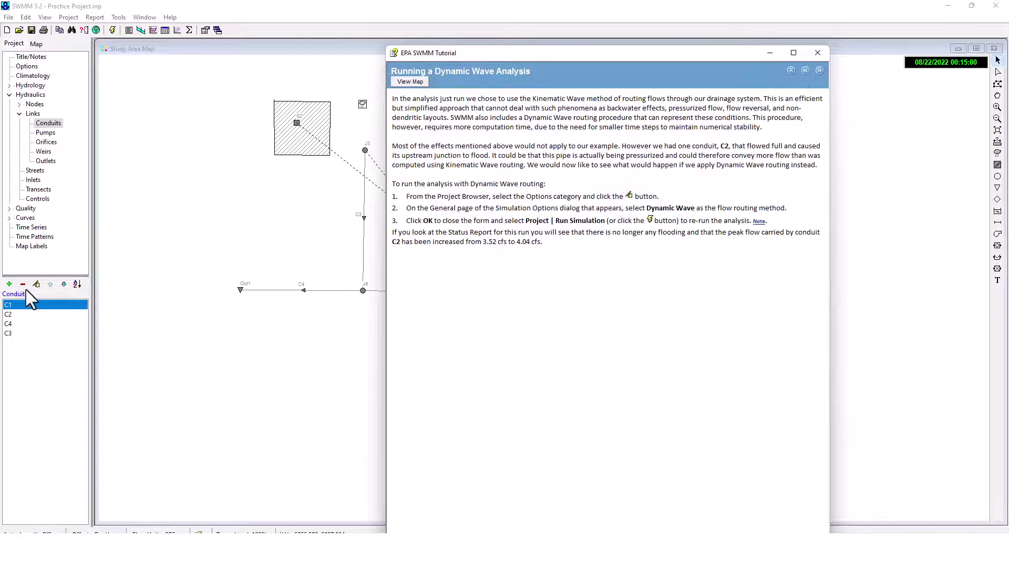
# Set the routing model to Dynamic Wave in the general simulation options and rerun the simulation
pyautogui.click(25, 68)
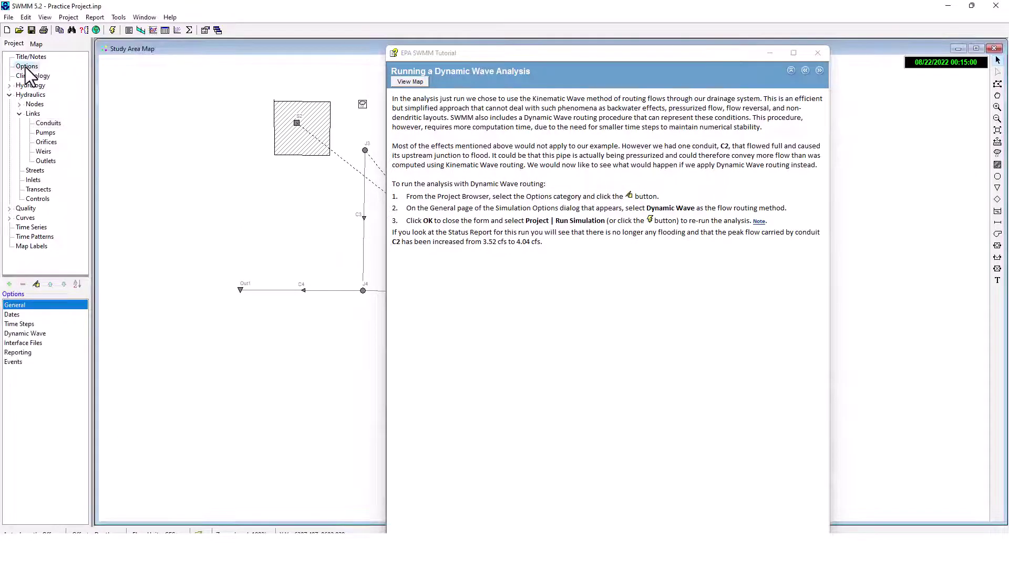
pyautogui.click(35, 284)
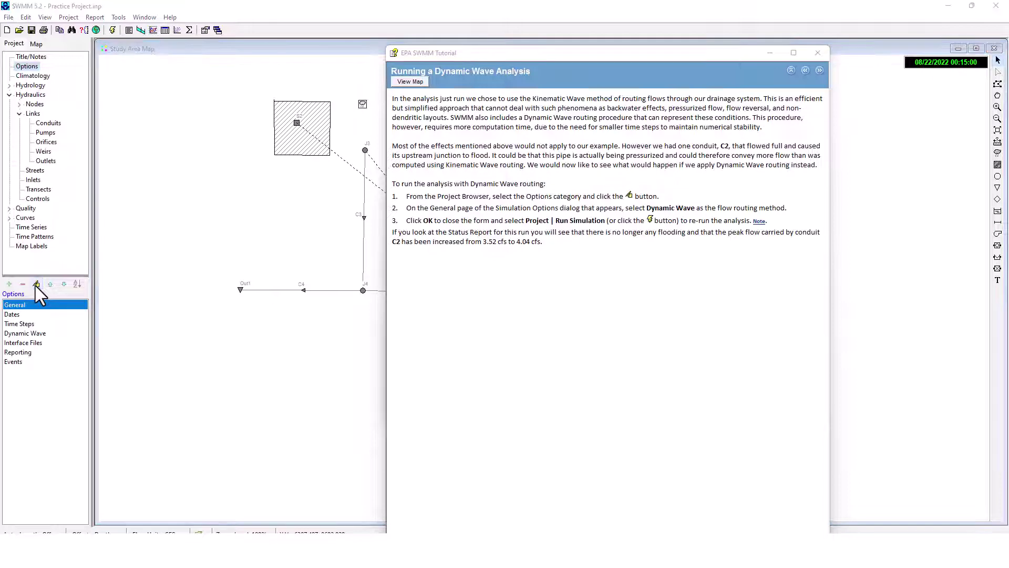
pyautogui.moveTo(494, 51); pyautogui.dragTo(733, 57)
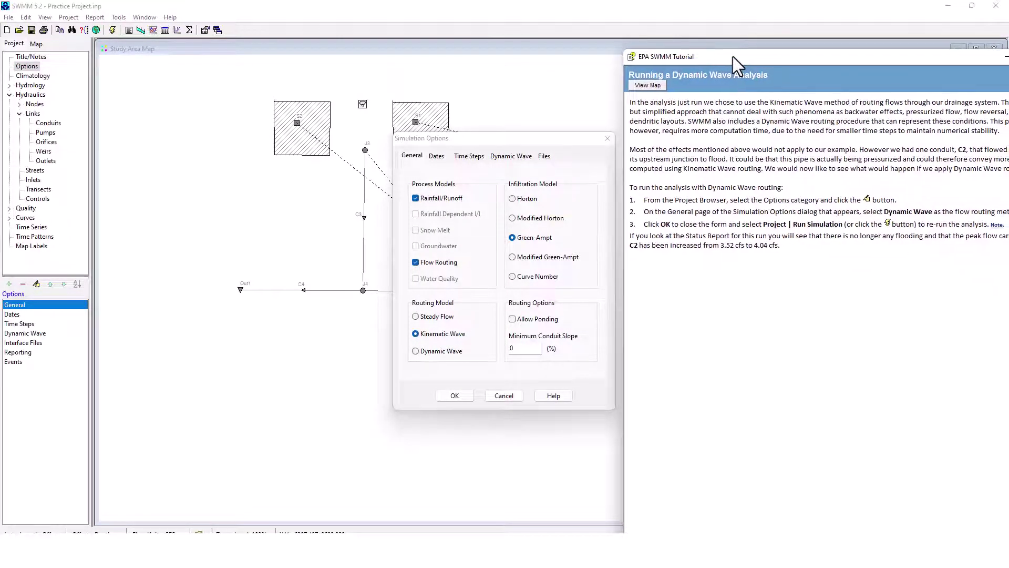
pyautogui.click(415, 351)
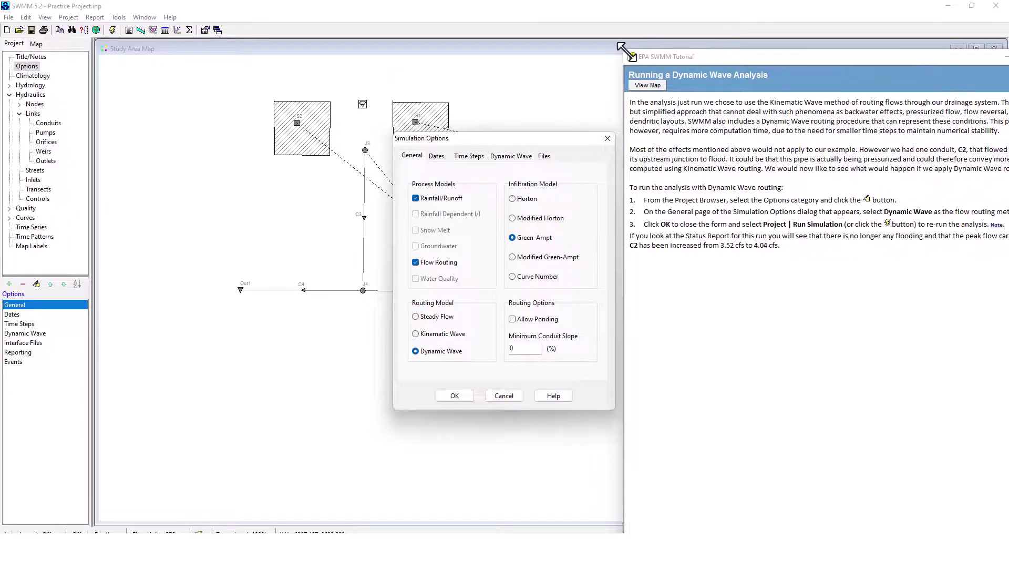
pyautogui.moveTo(625, 51); pyautogui.dragTo(743, 85)
pyautogui.moveTo(885, 99); pyautogui.dragTo(741, 68)
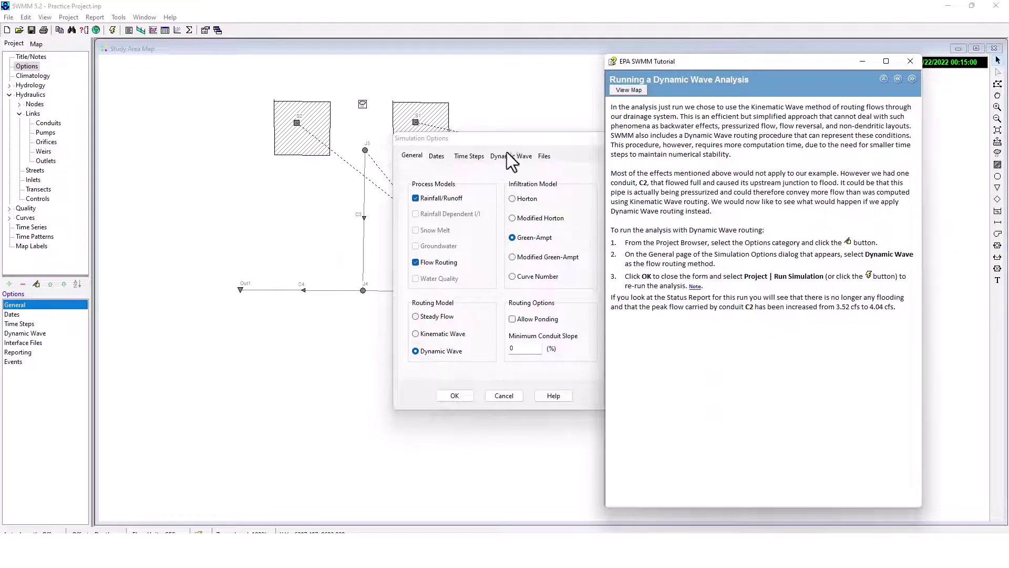
pyautogui.click(456, 397)
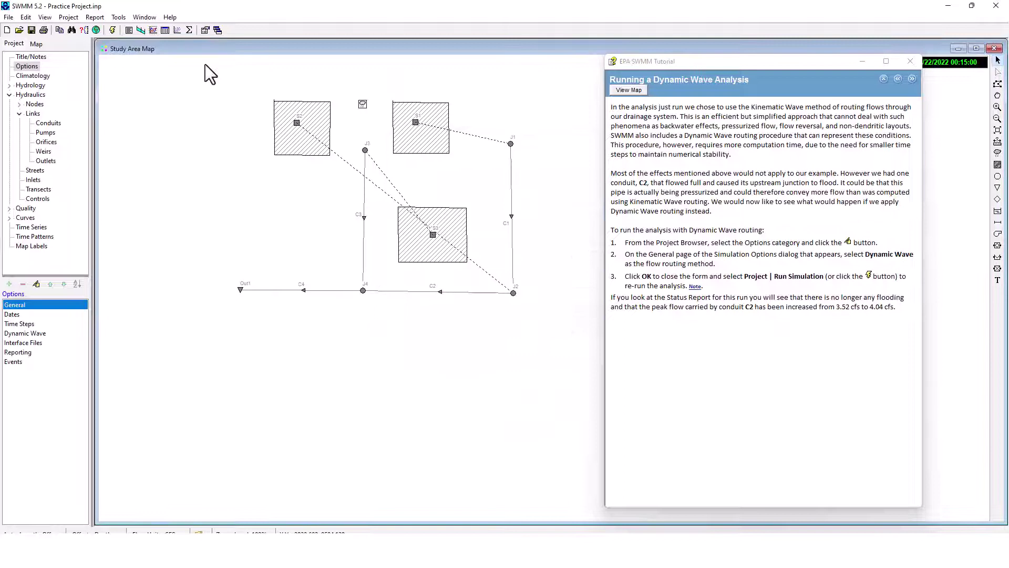
pyautogui.click(113, 31)
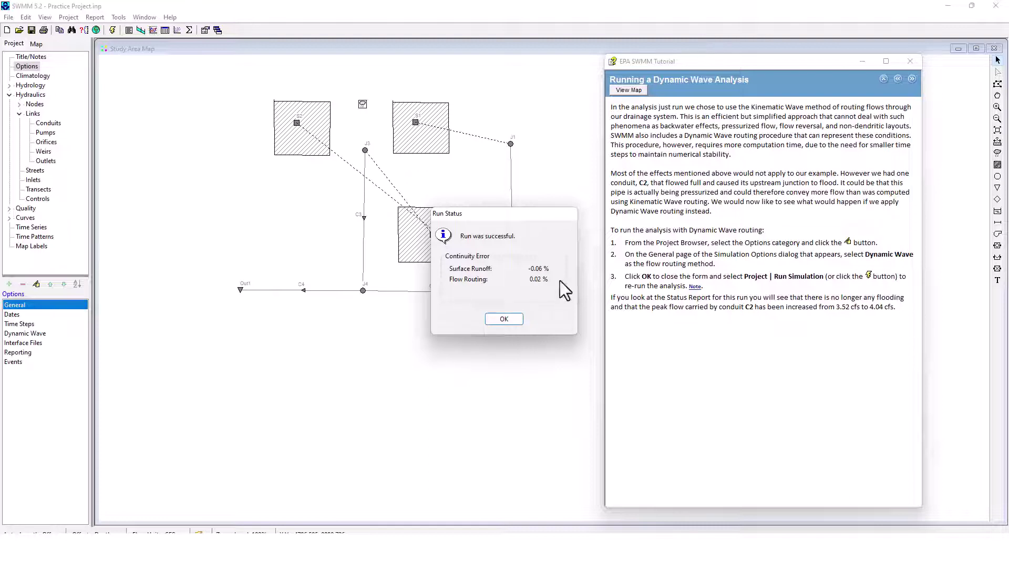
pyautogui.click(502, 319)
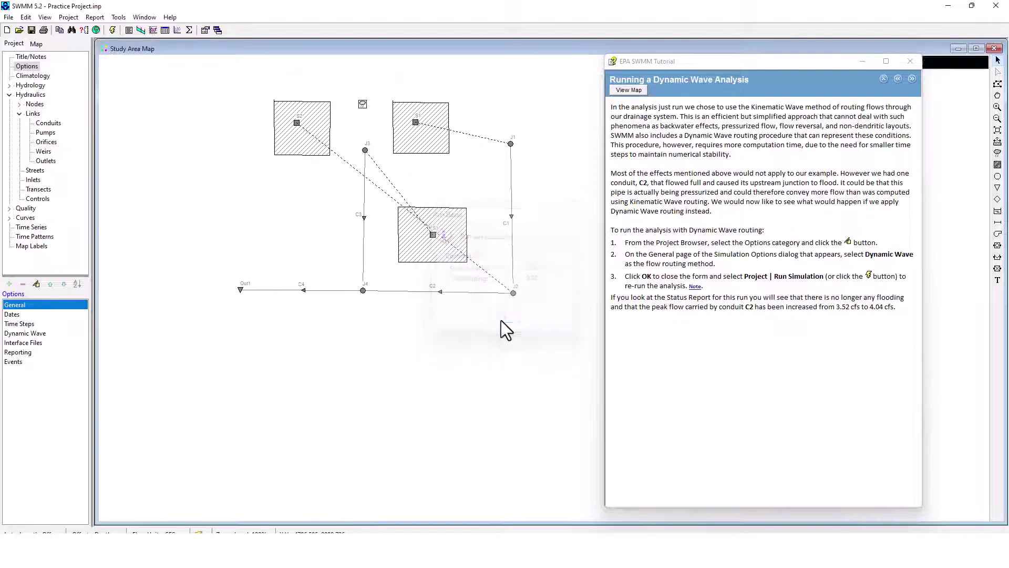
pyautogui.click(67, 17)
pyautogui.moveTo(95, 17)
pyautogui.moveTo(111, 52)
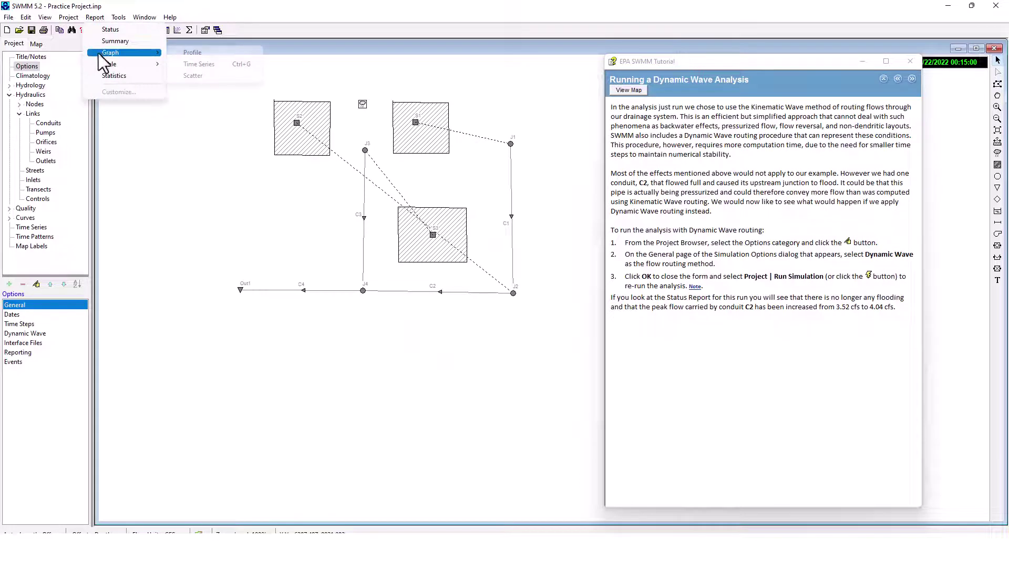
pyautogui.click(176, 49)
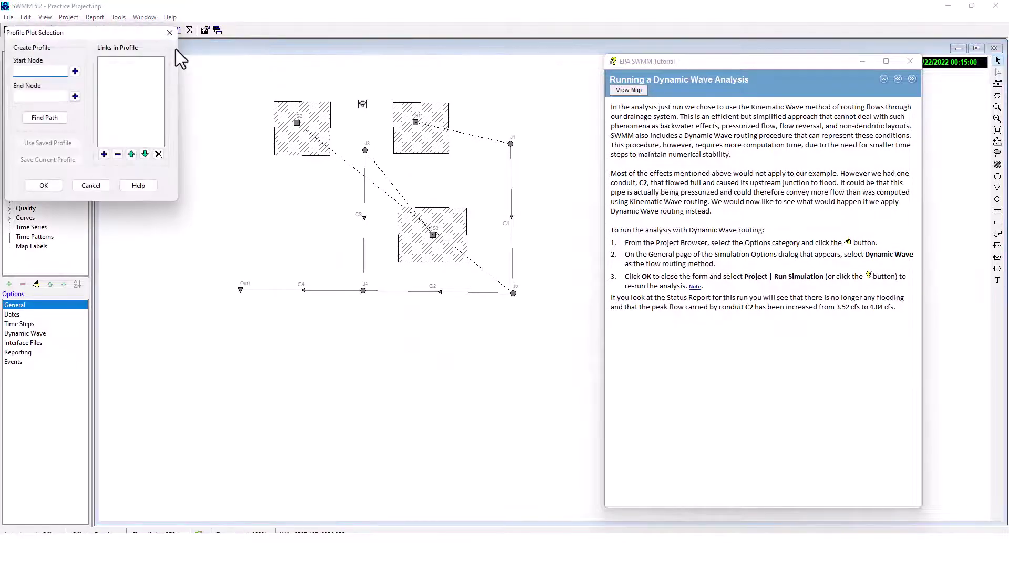
pyautogui.click(169, 33)
# Create a time series plot against elapsed time of the Flow variable for link C2
pyautogui.click(96, 17)
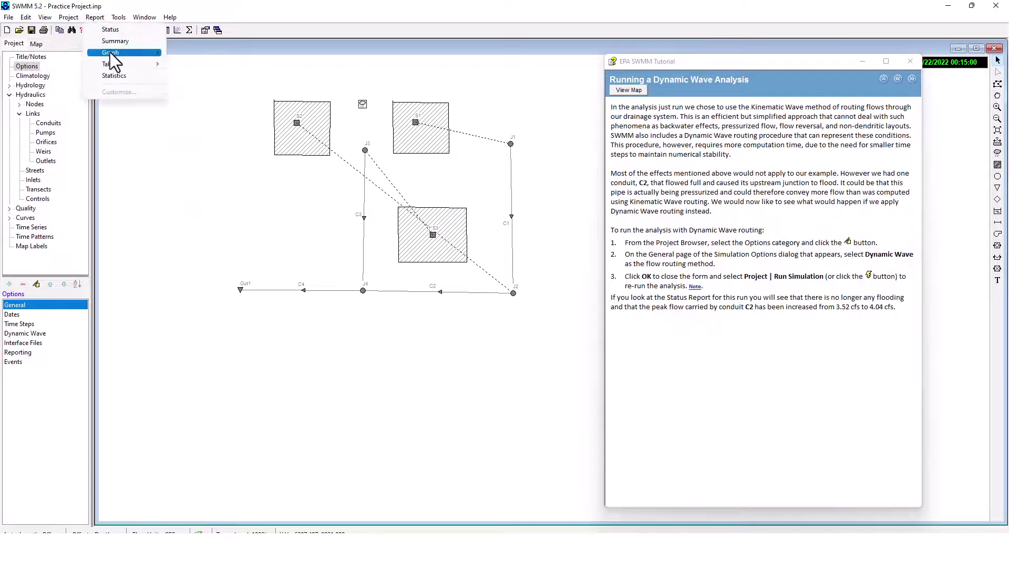
pyautogui.moveTo(109, 52)
pyautogui.click(185, 64)
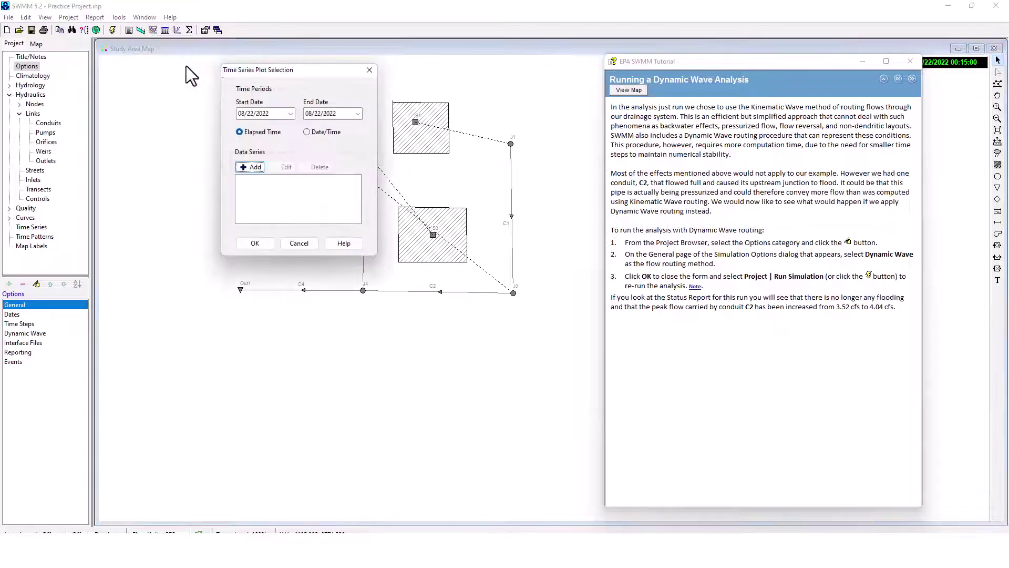
pyautogui.click(245, 169)
pyautogui.click(360, 129)
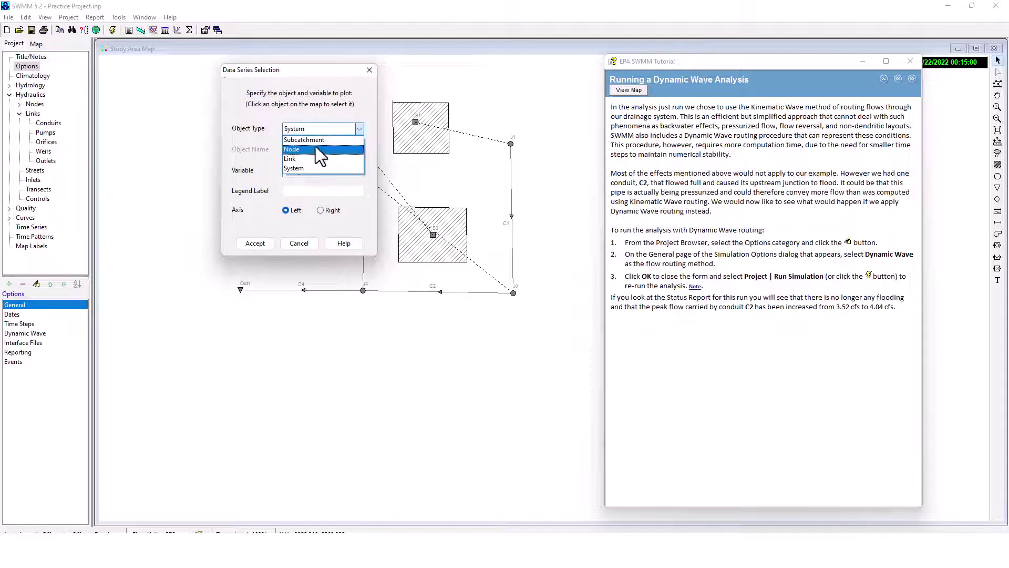
pyautogui.click(310, 147)
pyautogui.click(313, 150)
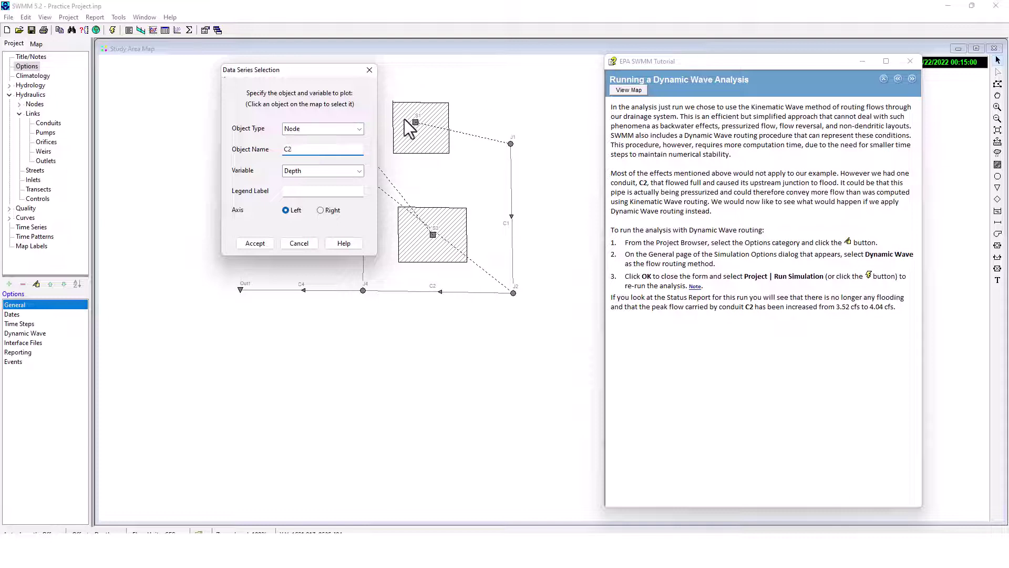
pyautogui.click(359, 128)
pyautogui.click(330, 159)
pyautogui.click(323, 149)
pyautogui.write('C')
pyautogui.click(262, 241)
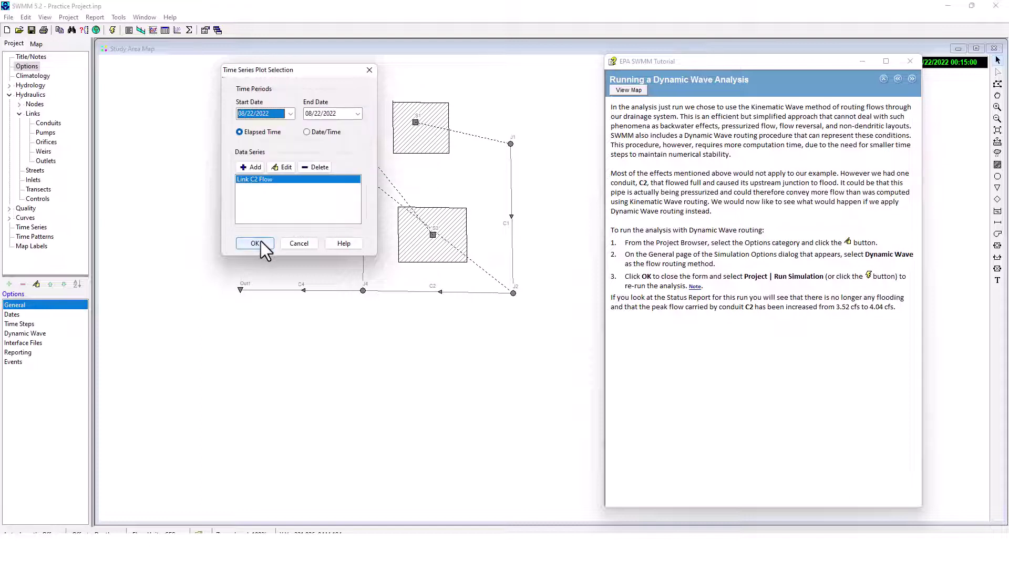
pyautogui.click(261, 246)
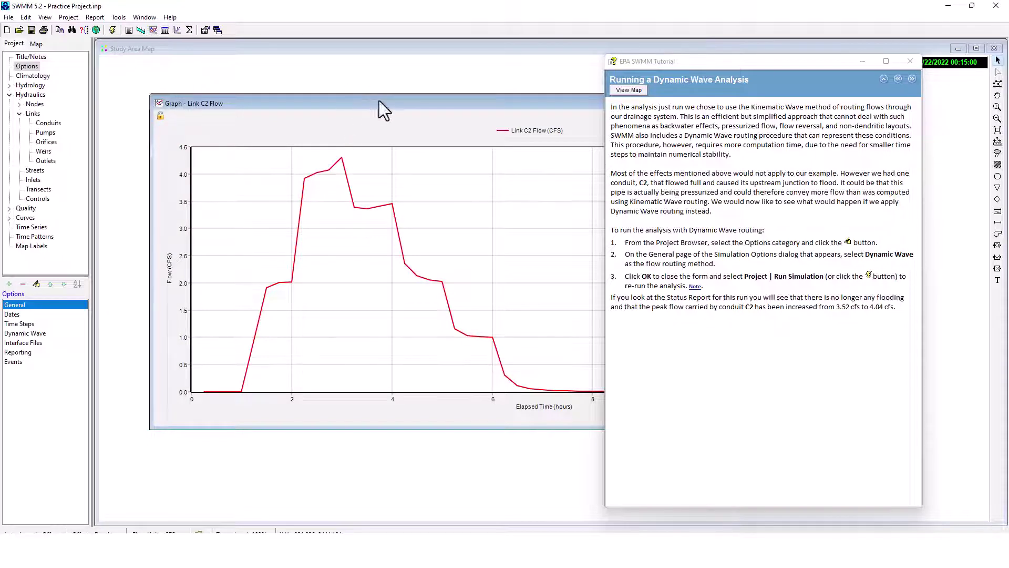
# Close the link C2 flow graph, and reposition and widen the tutorial window
pyautogui.moveTo(379, 100); pyautogui.dragTo(158, 92)
pyautogui.click(478, 97)
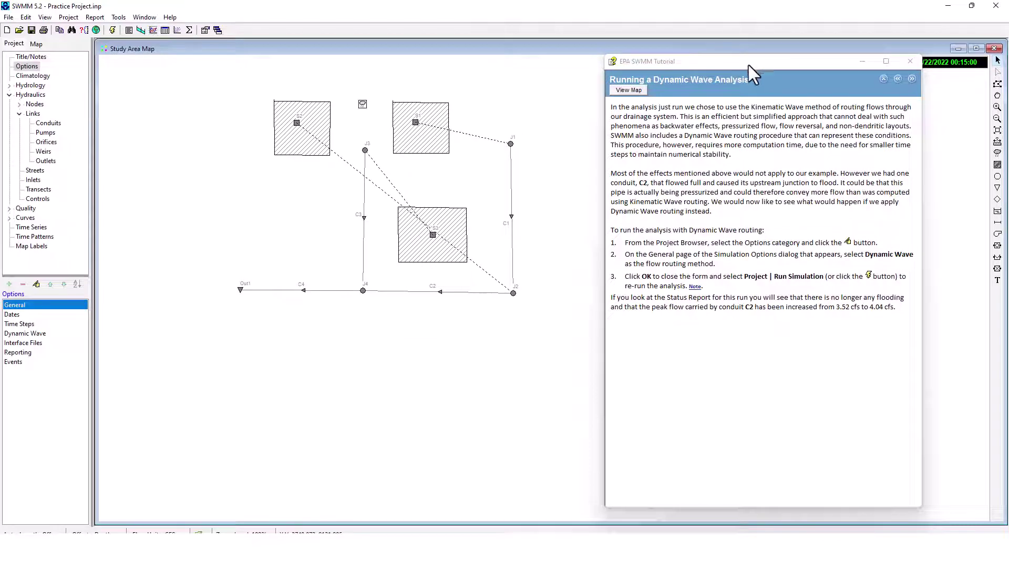
pyautogui.moveTo(748, 65); pyautogui.dragTo(624, 52)
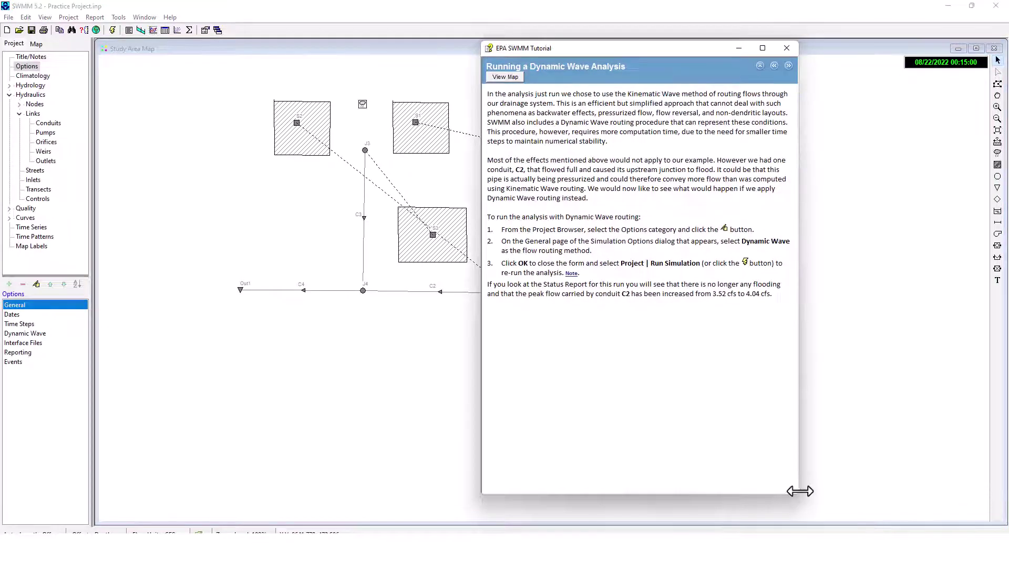
pyautogui.moveTo(800, 491); pyautogui.dragTo(930, 326)
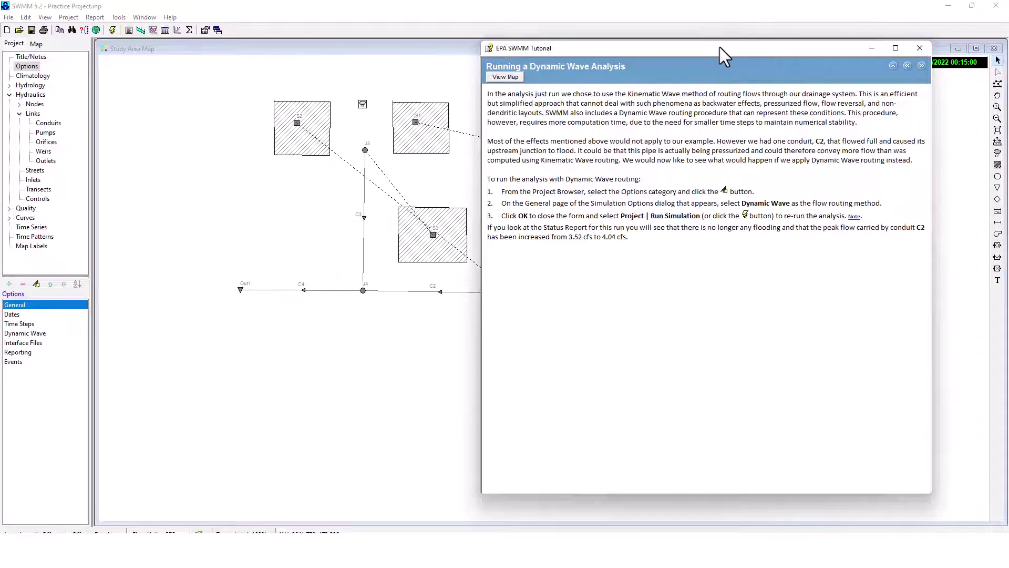